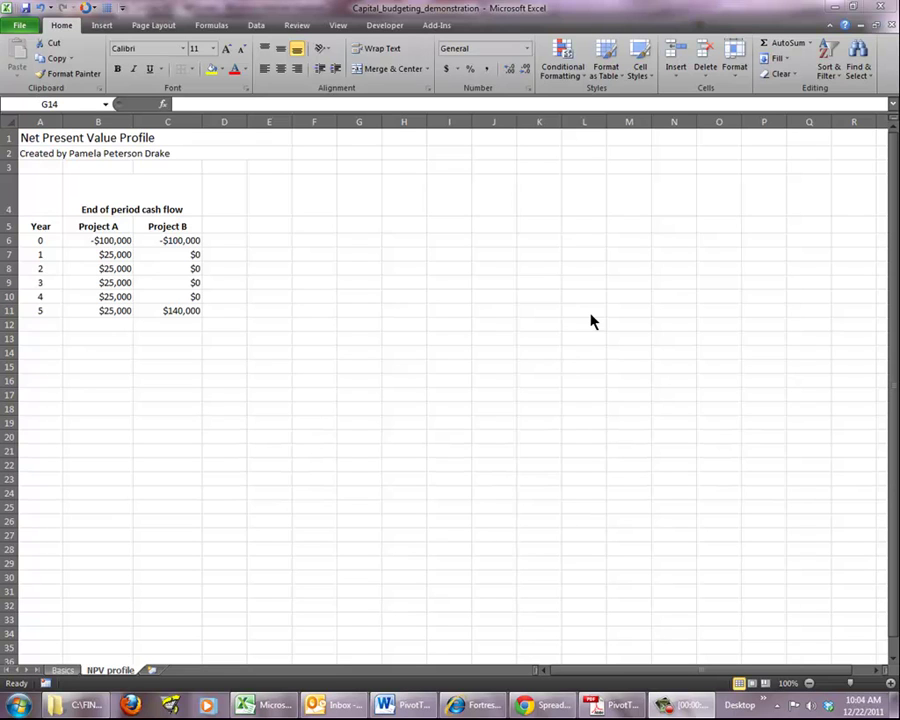
- Enter the headers Discount rate, NPV A and NPV B in F13:H13
click(312, 338)
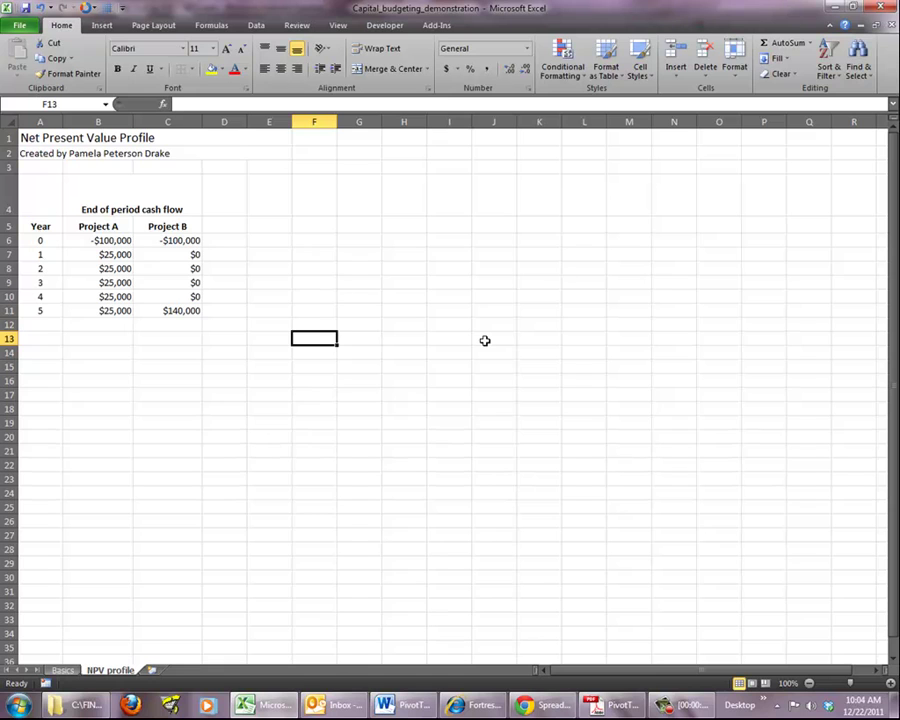
text(D)
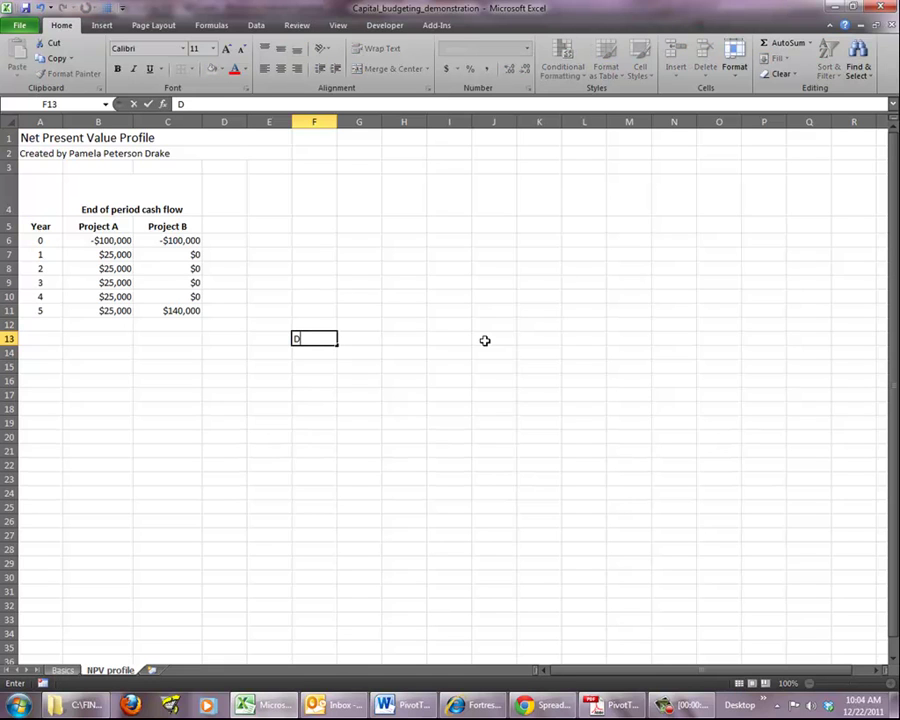
text(iscount rate)
key(Tab)
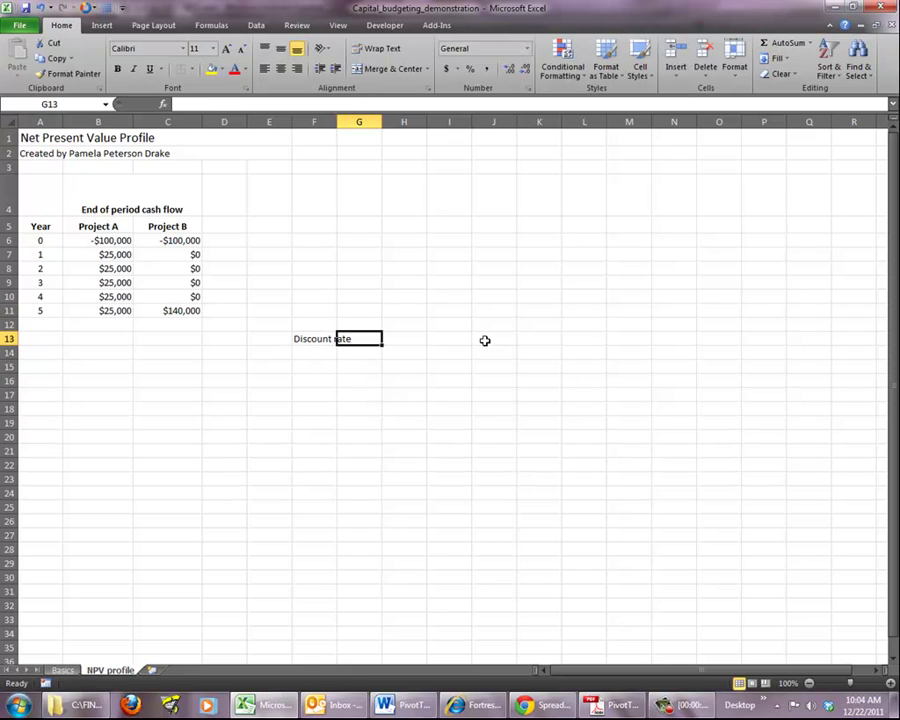
text(NPV)
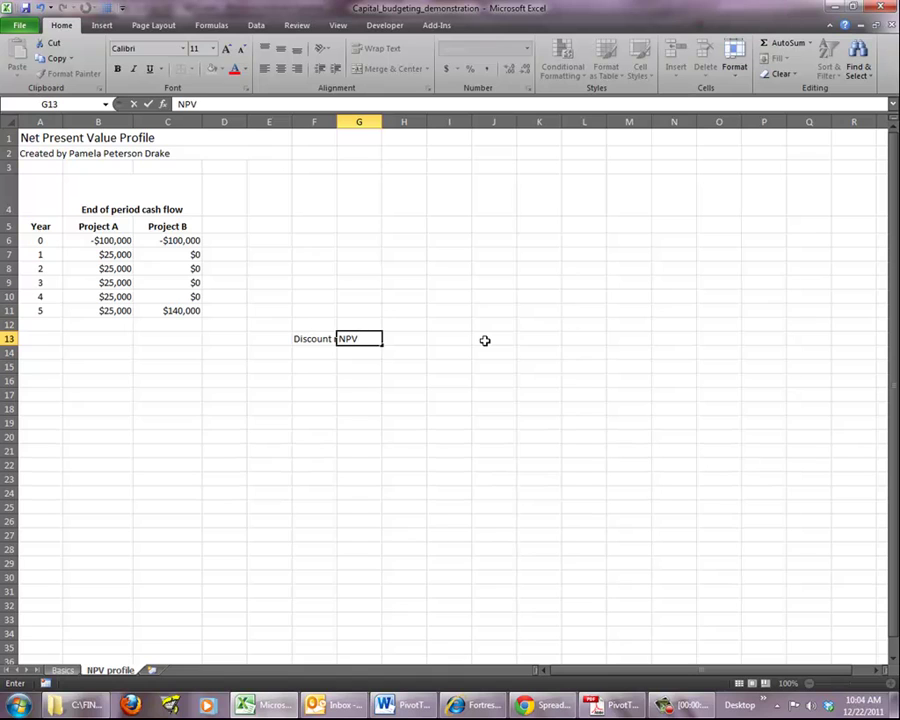
text( A)
key(Tab)
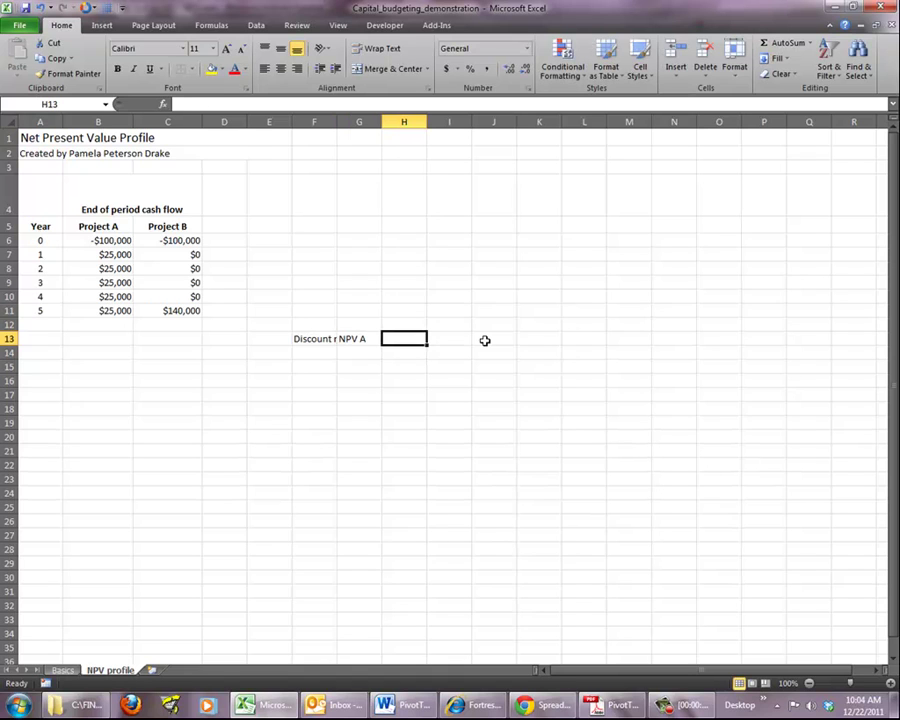
text(NPV)
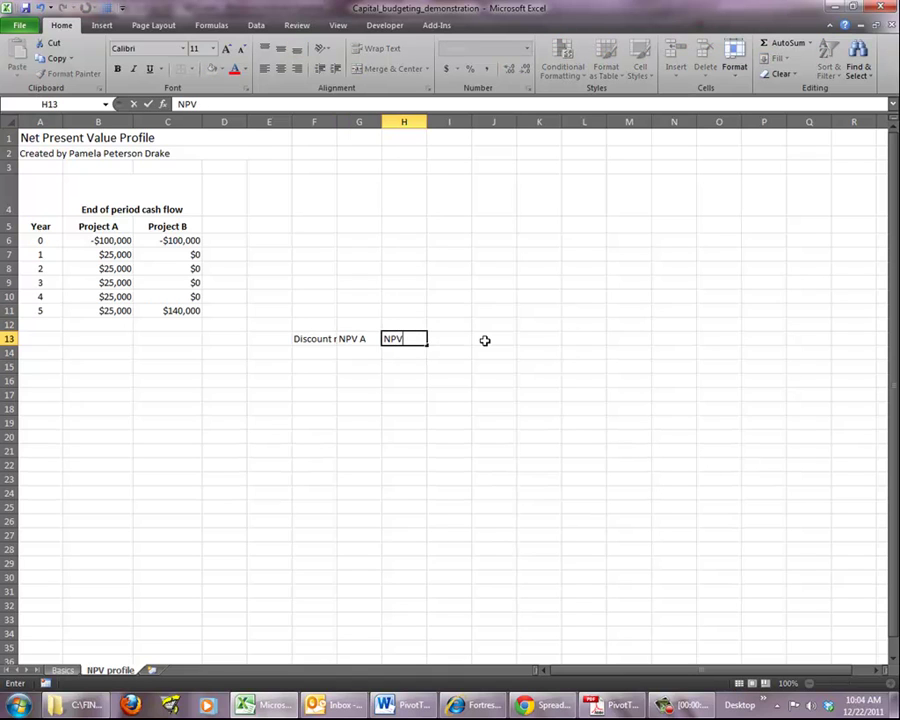
text( B)
- Make the three headers wrapped, centred and bold
drag(316, 340, 388, 338)
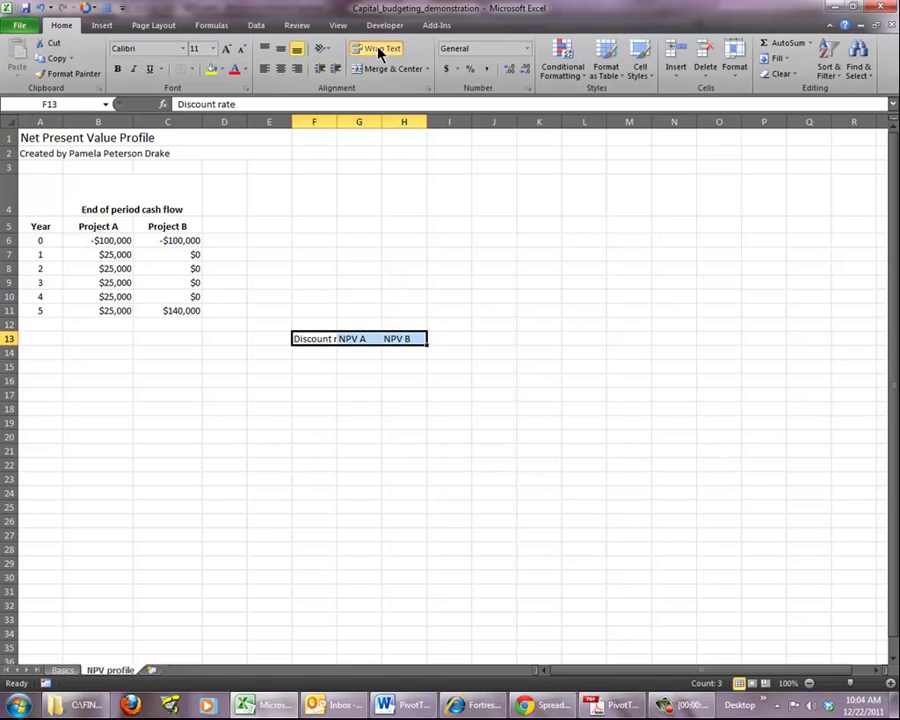
click(377, 48)
click(281, 68)
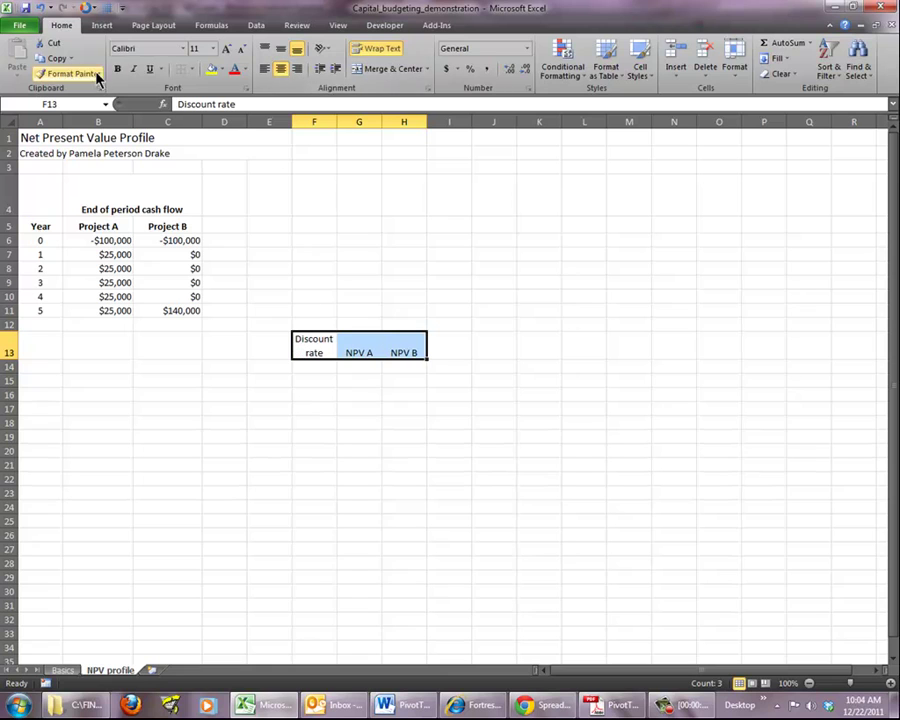
click(117, 73)
- Enter 0% in F14 and the formula =F14+1% in F15
click(326, 367)
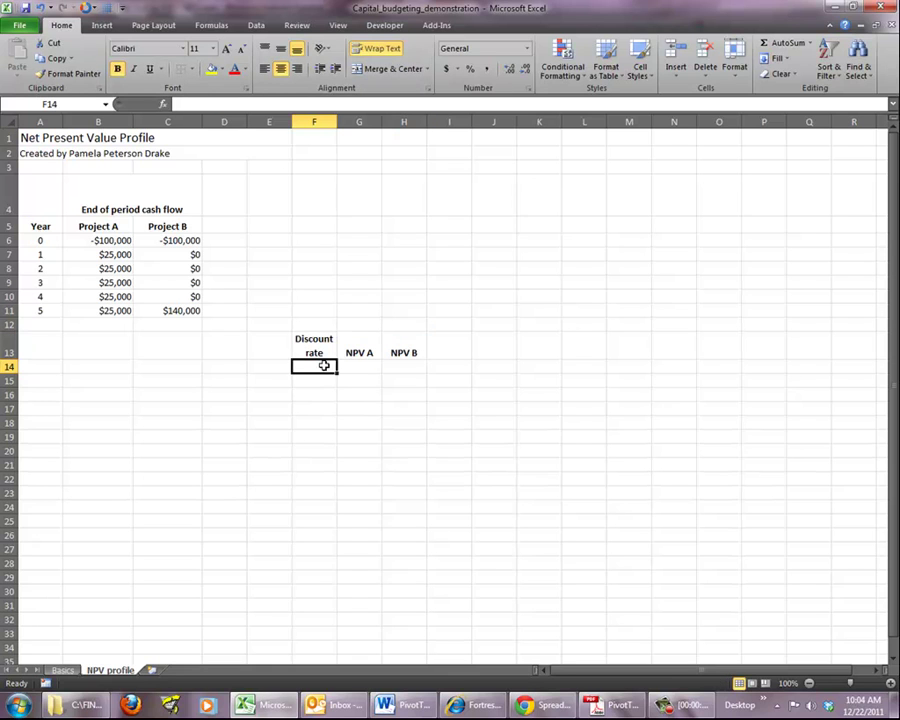
text(0%)
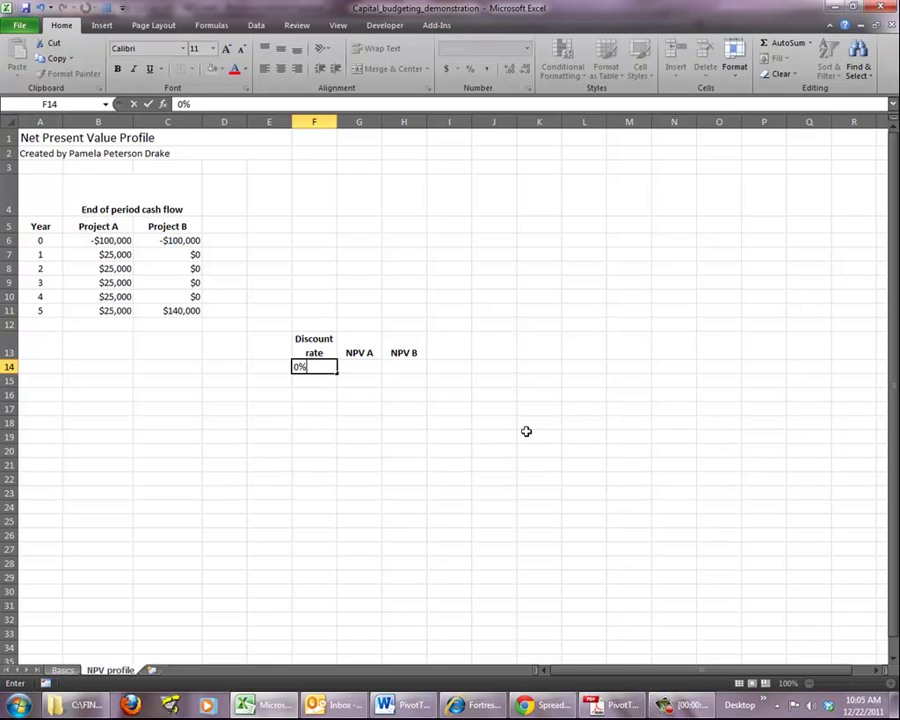
key(Return)
key(Up)
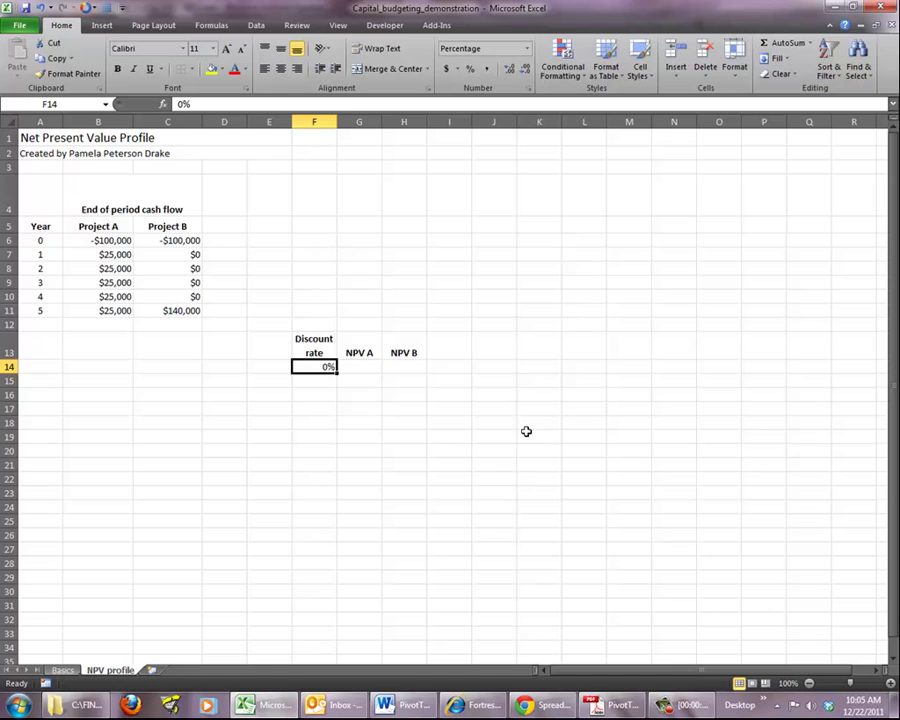
click(327, 380)
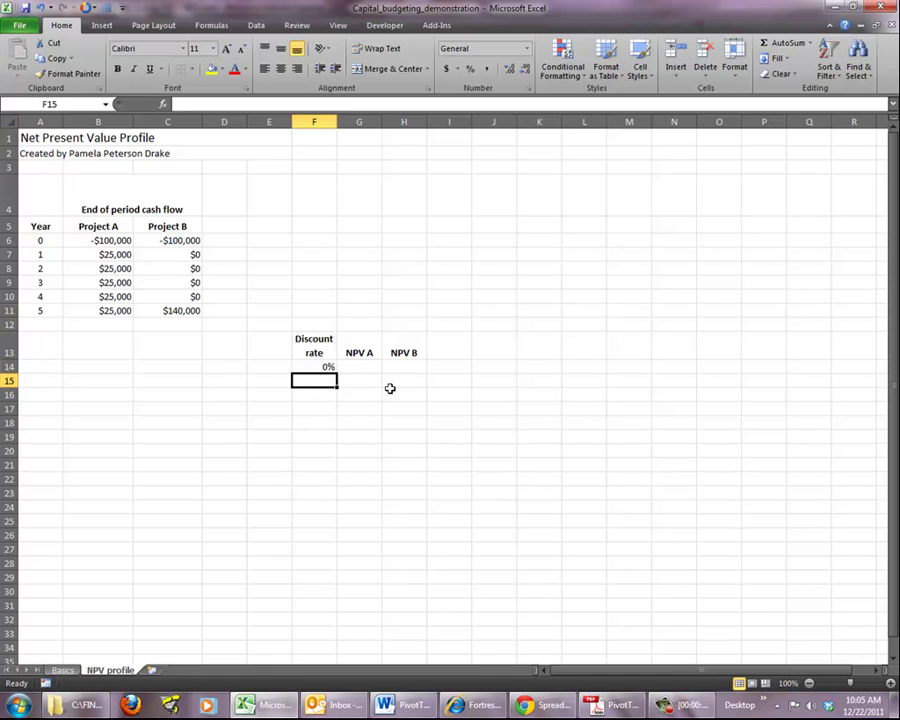
text(=)
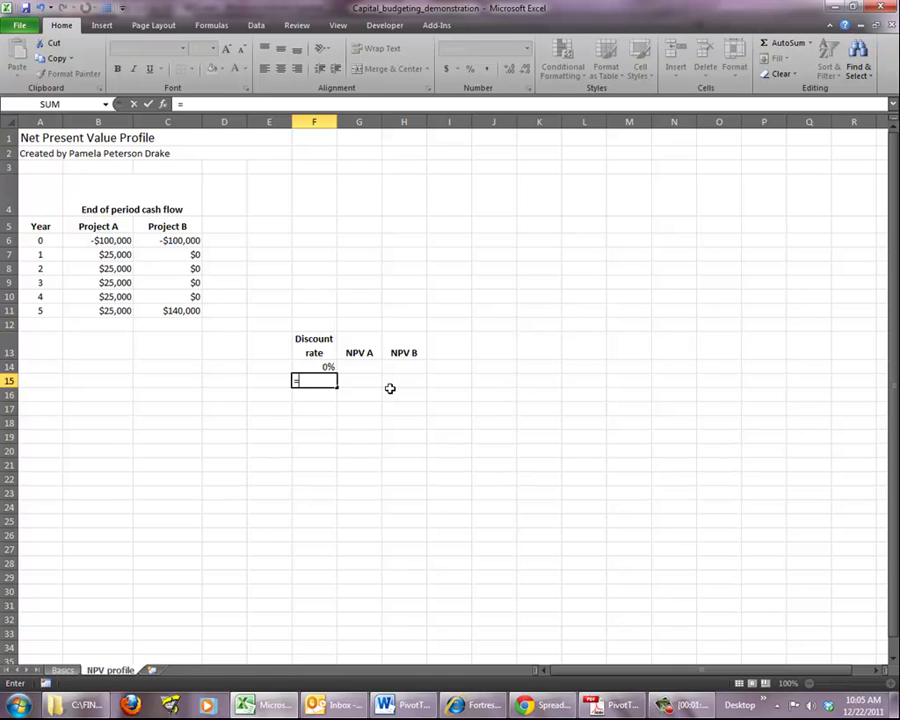
text(f14+1%)
key(Return)
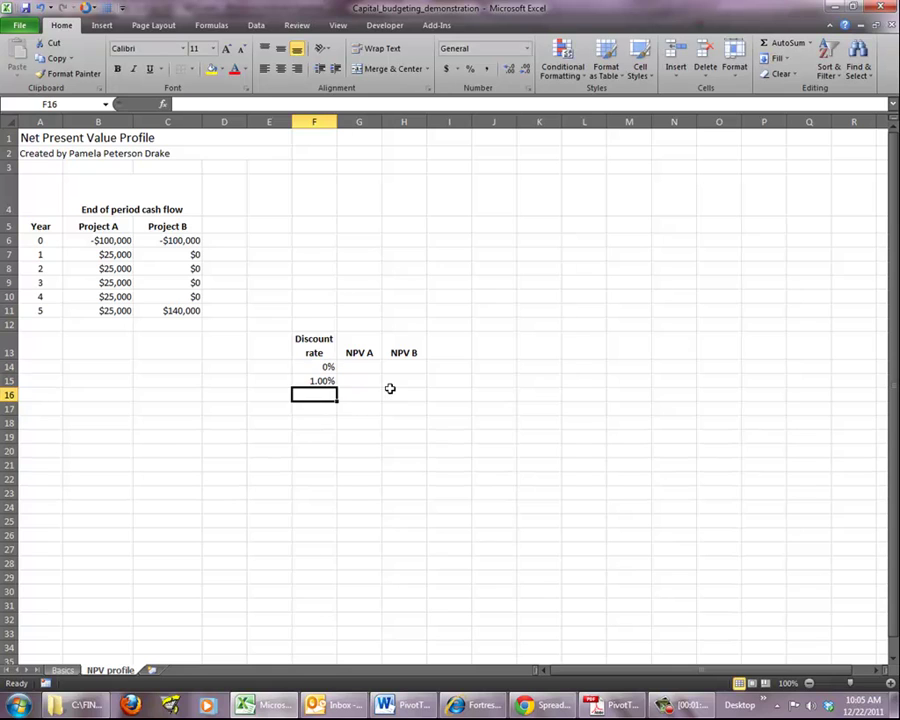
key(Up)
- Copy the +1% formula down through F34 so the rates reach 20%
key(ctrl+c)
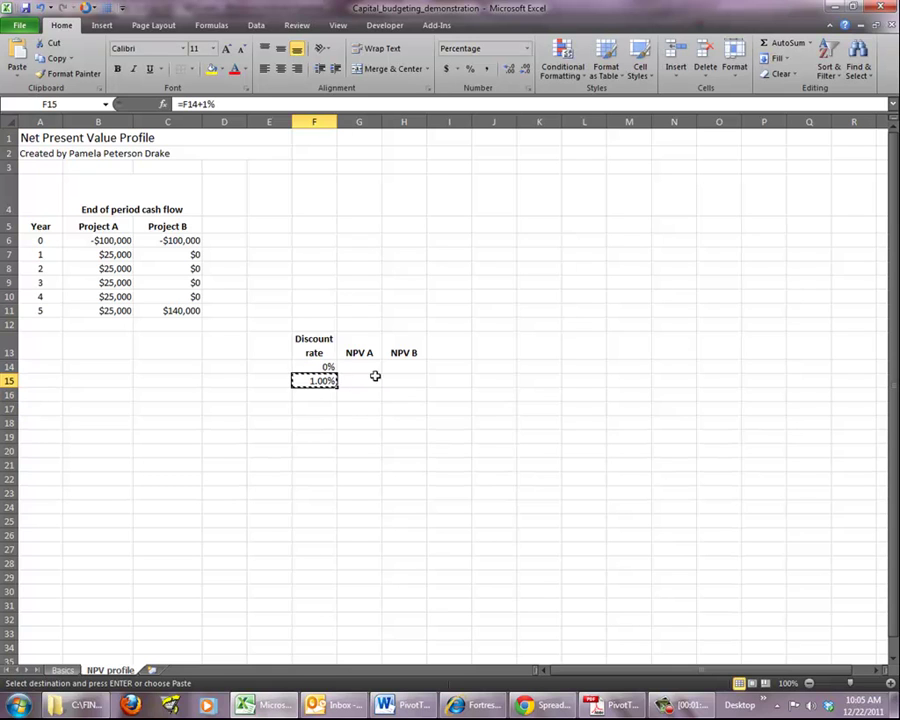
drag(322, 396, 332, 598)
key(ctrl+v)
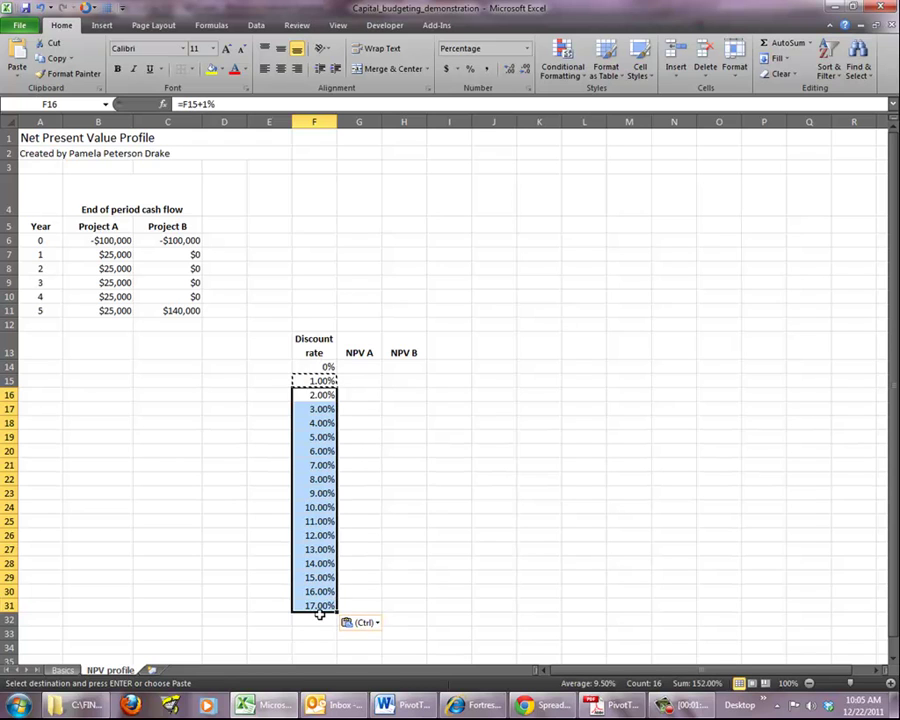
click(318, 619)
key(ctrl+v)
click(318, 633)
key(ctrl+v)
click(318, 647)
key(ctrl+v)
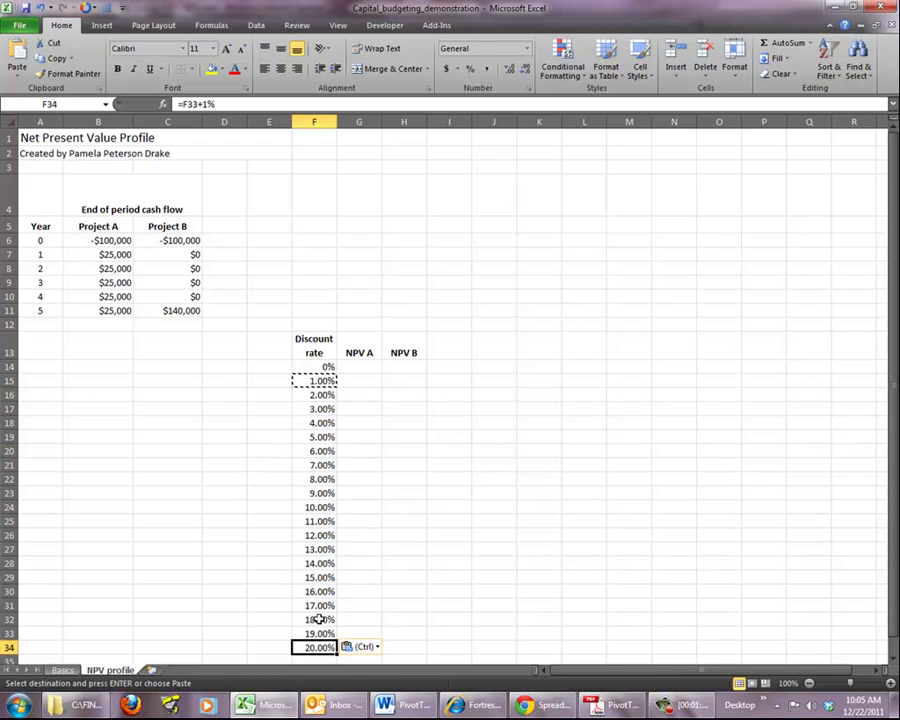
- Format F14:F34 as Percentage with no decimal places
drag(312, 372, 318, 650)
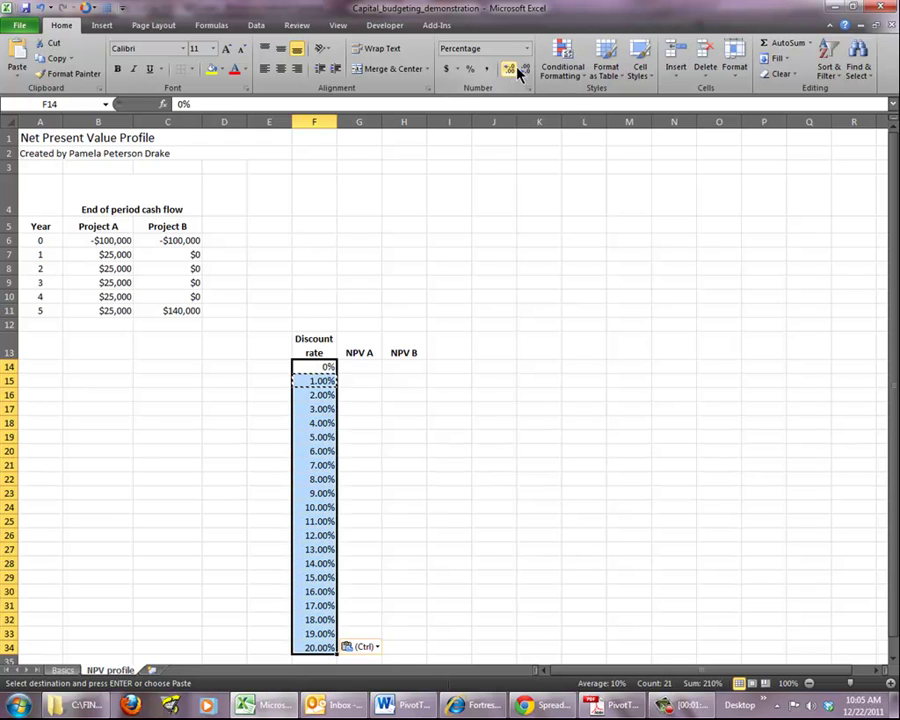
click(526, 49)
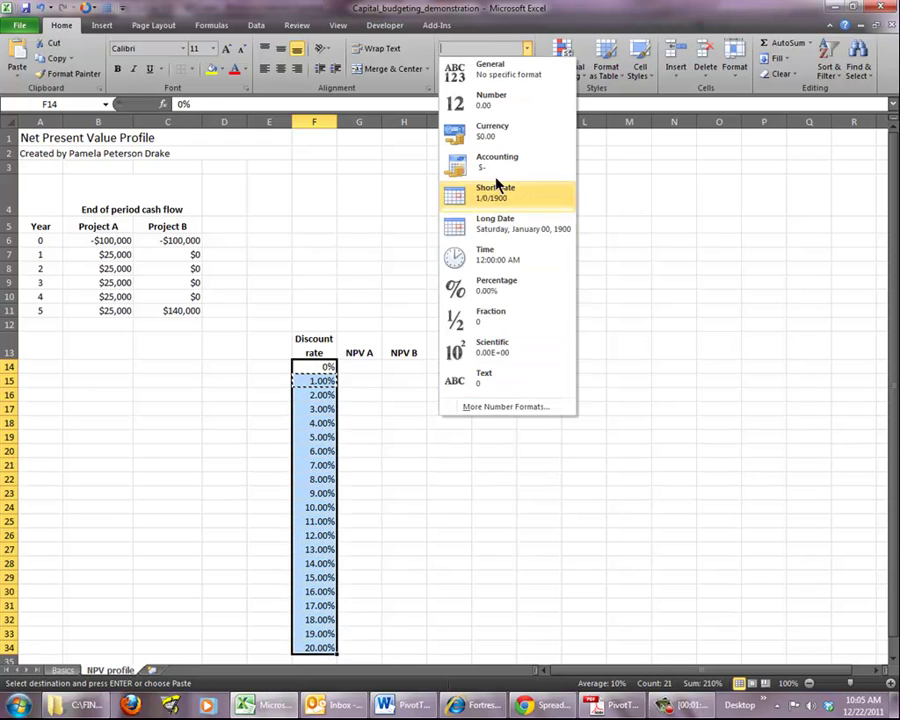
click(492, 287)
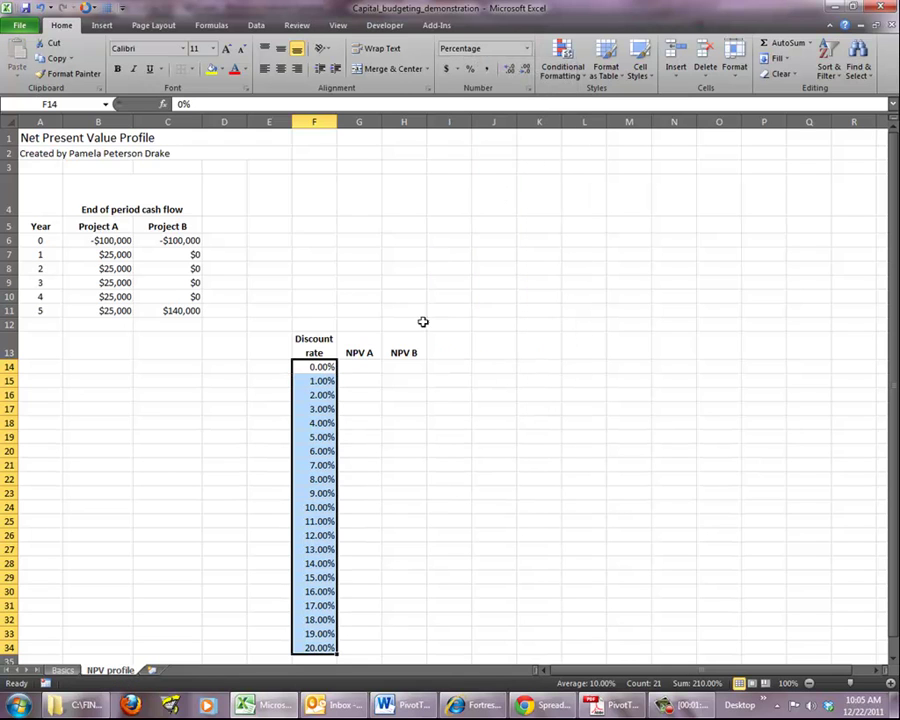
click(526, 70)
click(526, 70)
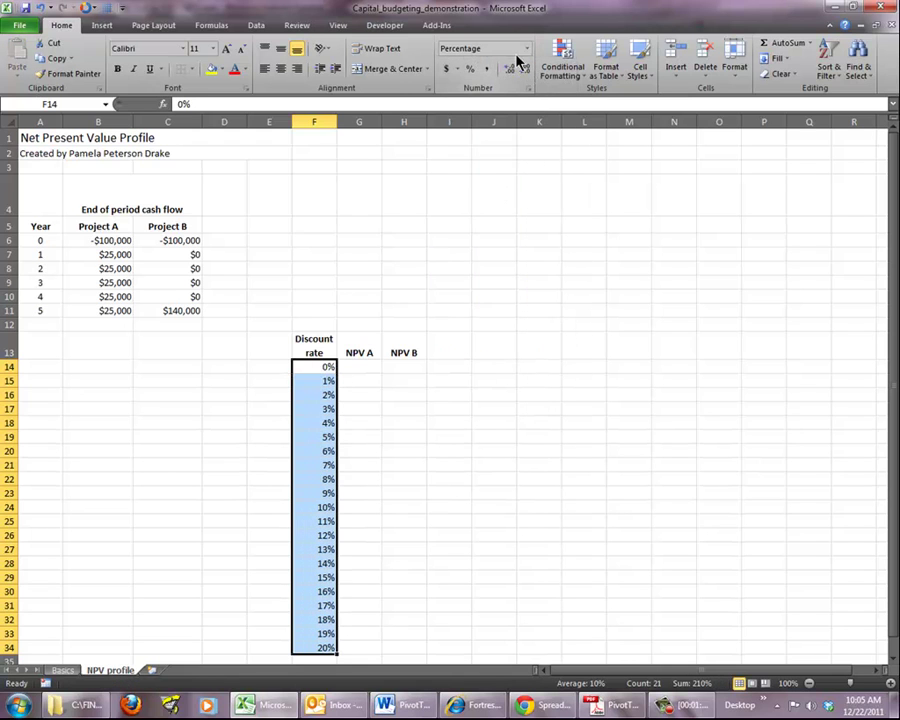
- In G14, build =NPV($F14,B7:B11)+B6 for Project A at the 0% rate
click(361, 366)
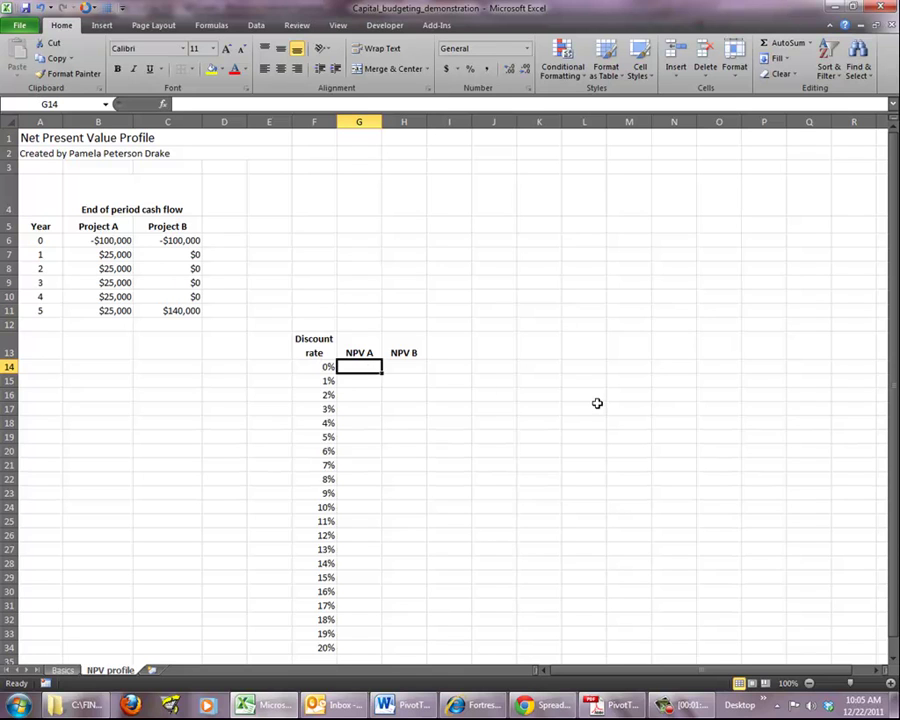
text(=n)
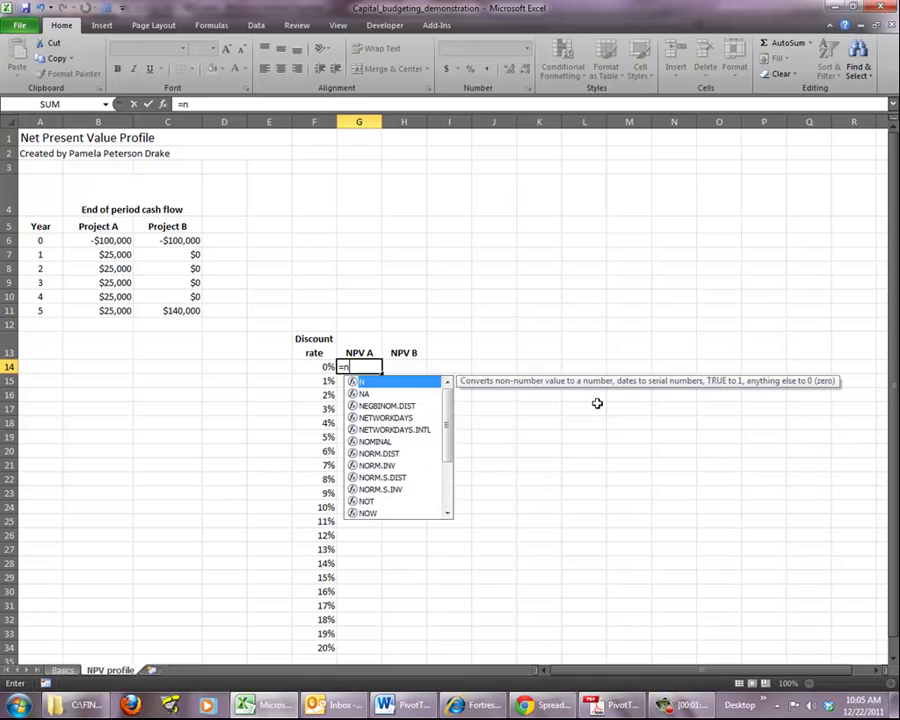
text(pv()
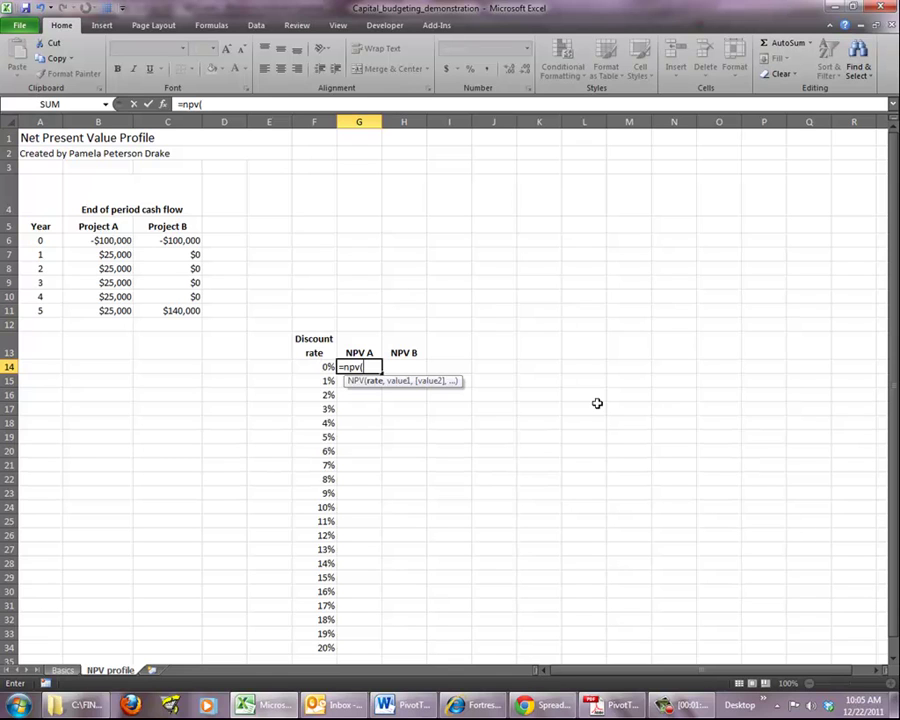
text(f14)
click(203, 104)
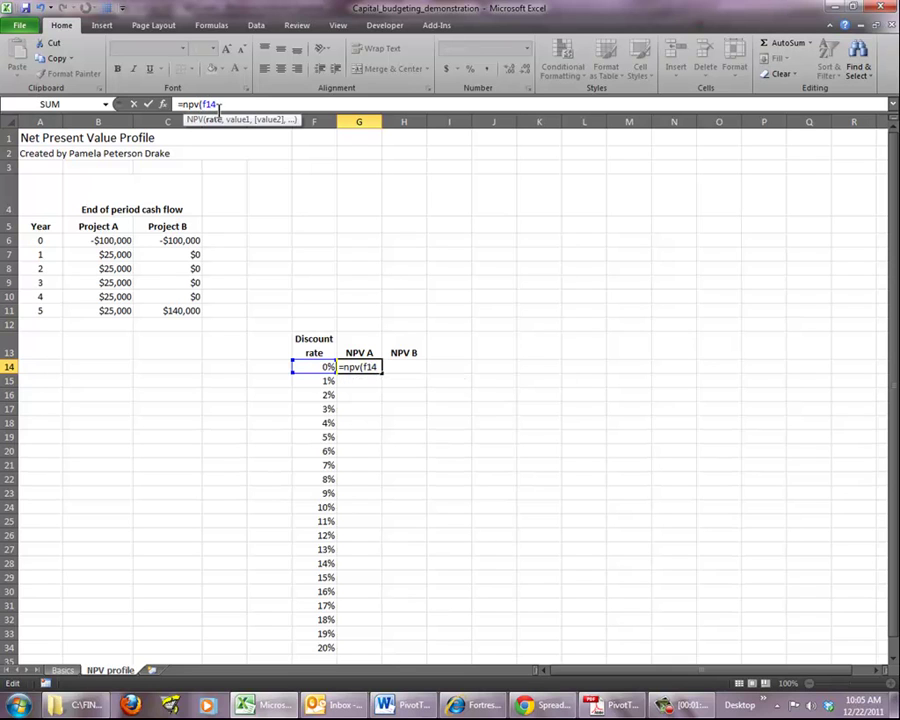
text($)
text(,)
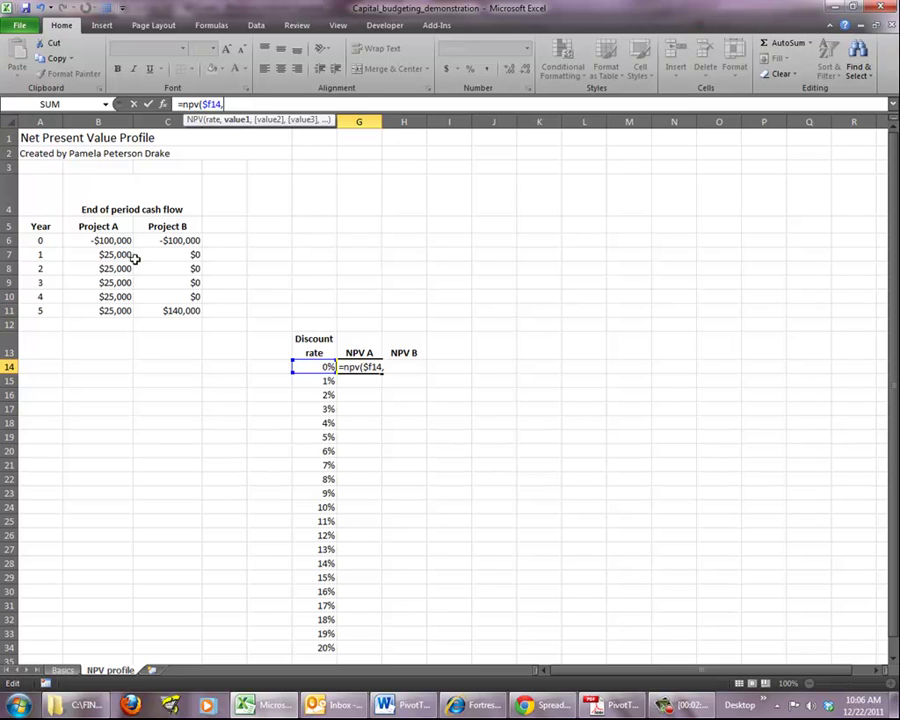
drag(121, 254, 122, 311)
text())
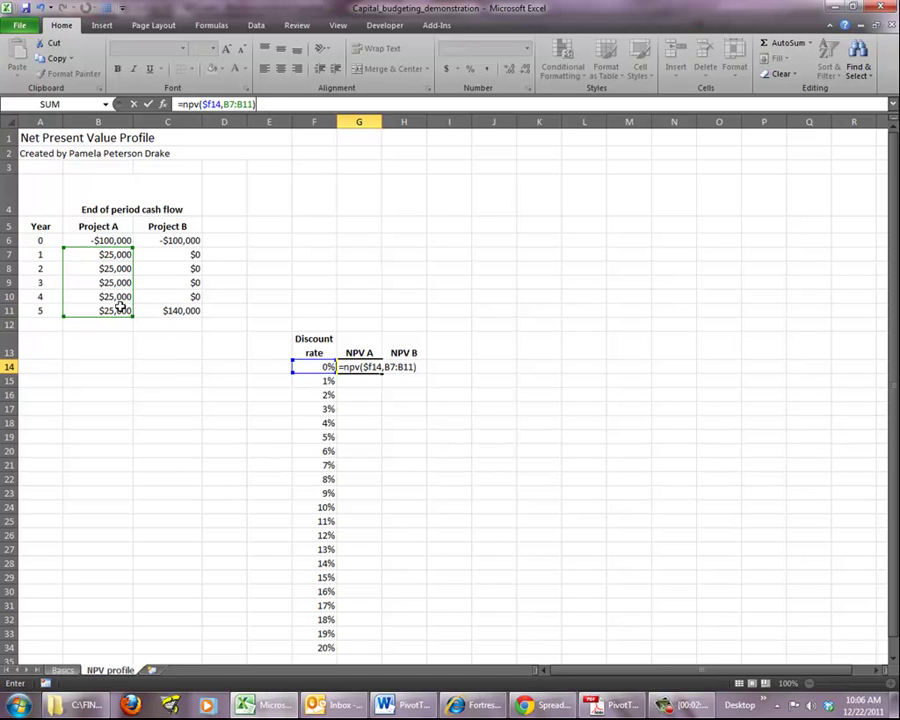
text(+)
click(122, 240)
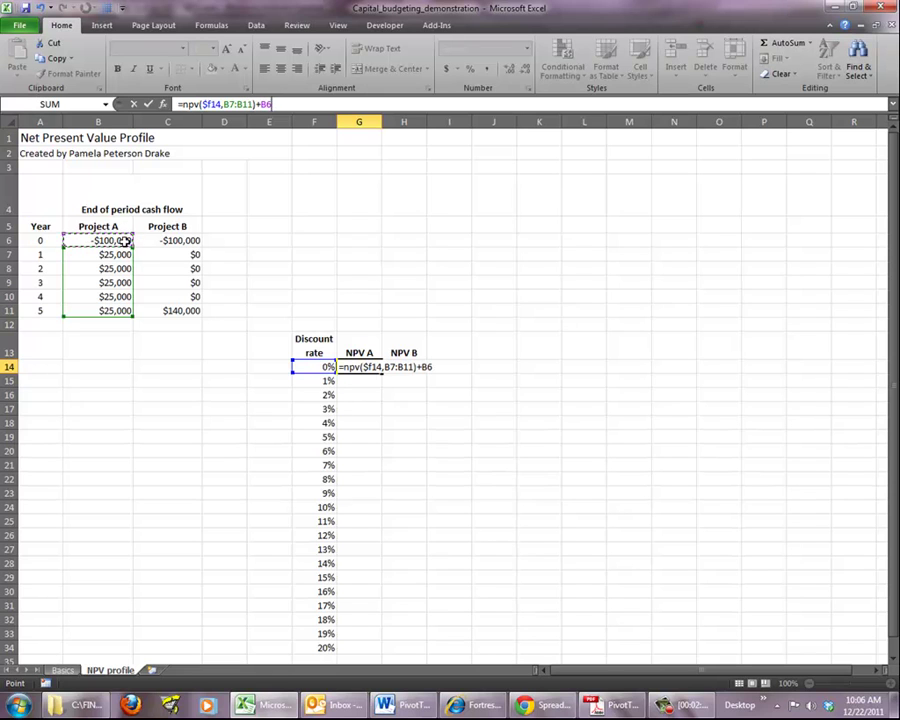
- Lock the cash-flow references so G14 reads =NPV($F14,$B$7:$B$11)+$B$6
key(Return)
key(Up)
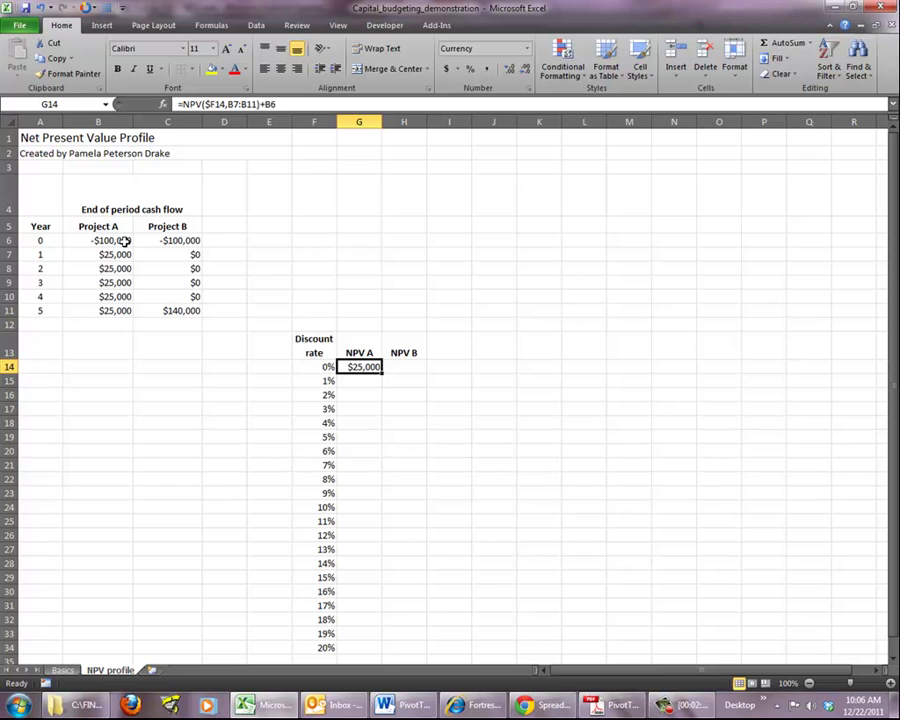
click(230, 104)
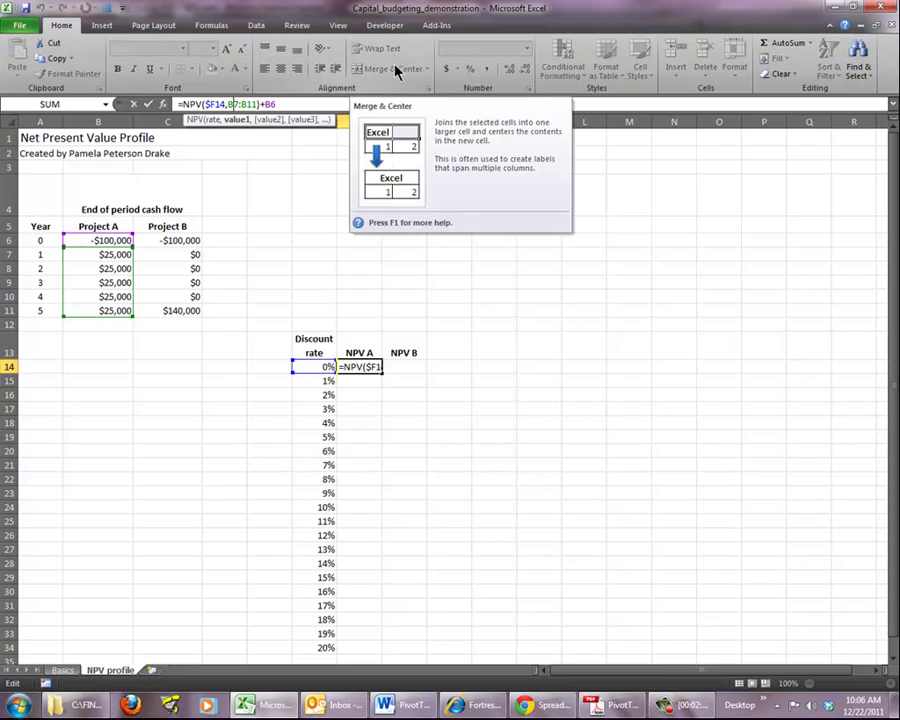
key(shift+Right)
key(shift+Right)
key(F4)
click(261, 104)
key(F4)
click(326, 104)
key(F4)
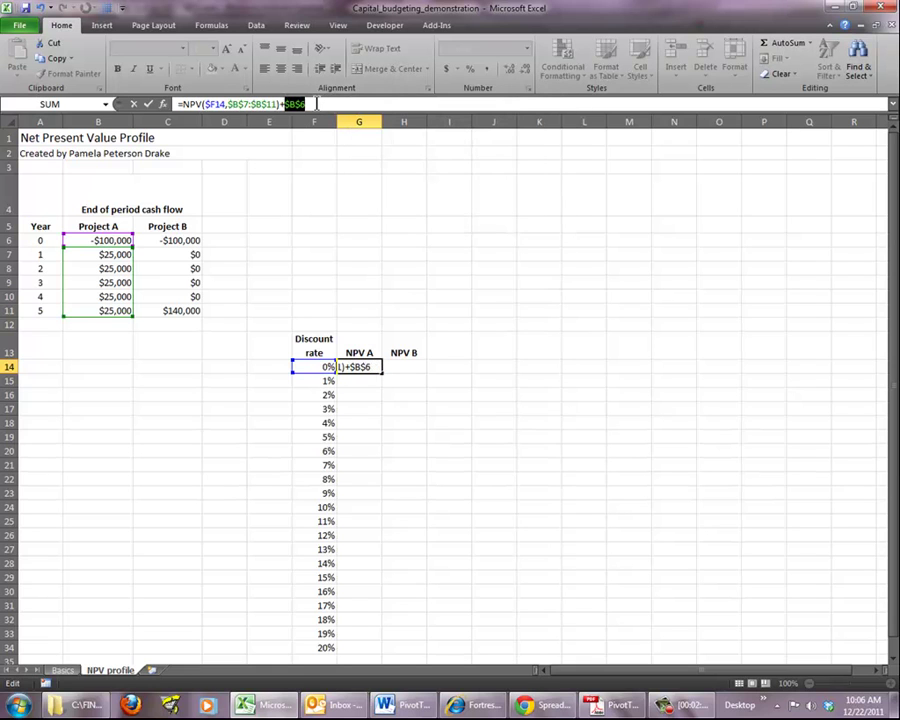
click(314, 104)
- Commit the NPV A formula and fill it down to G34
key(Return)
key(Up)
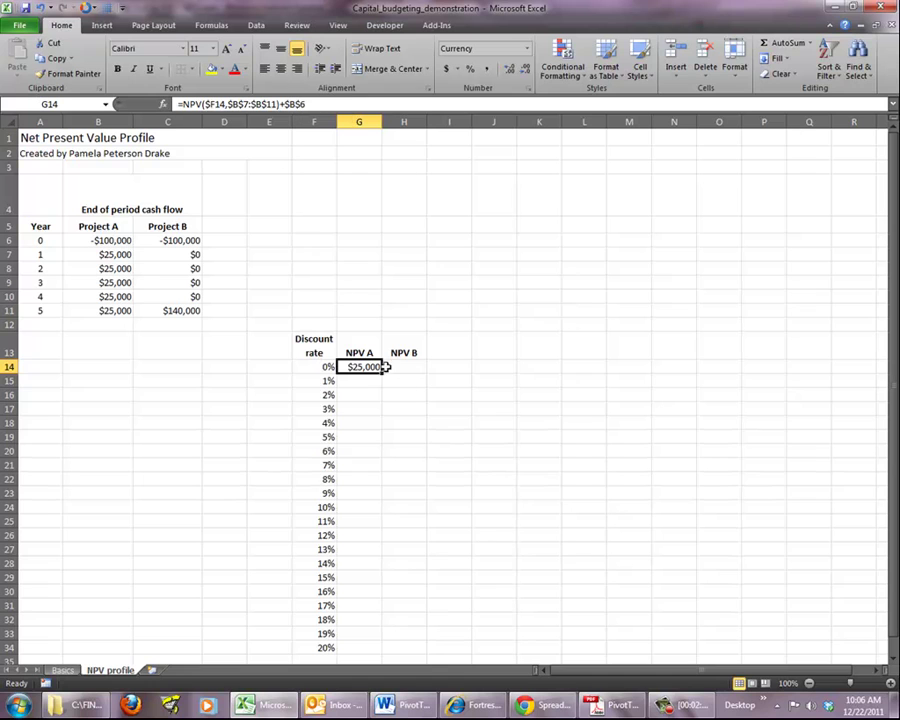
drag(381, 372, 379, 655)
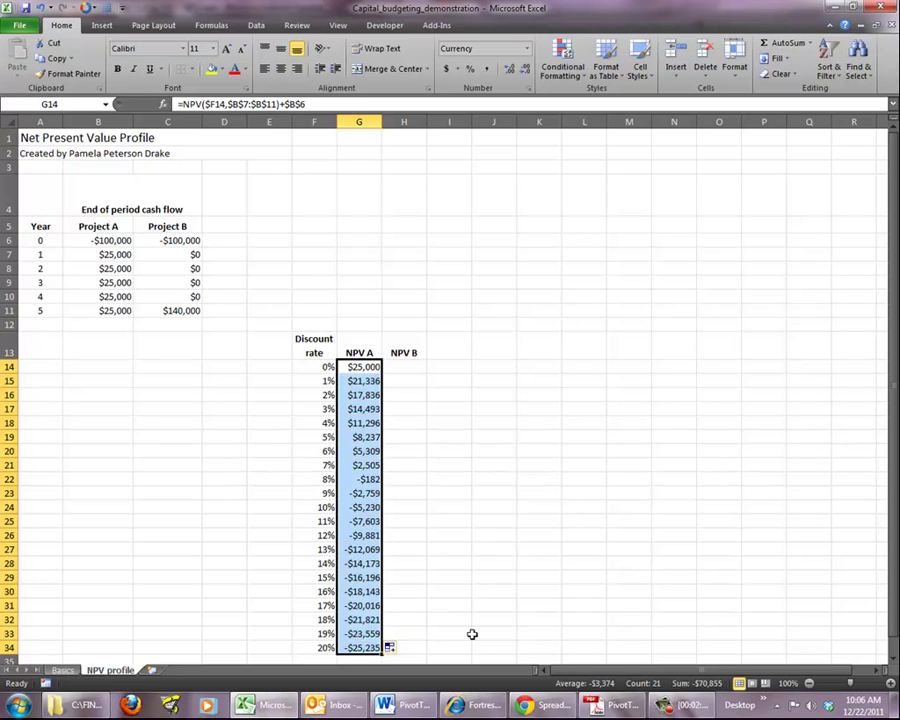
- Copy the 0% NPV A formula from G14 into H14
click(372, 367)
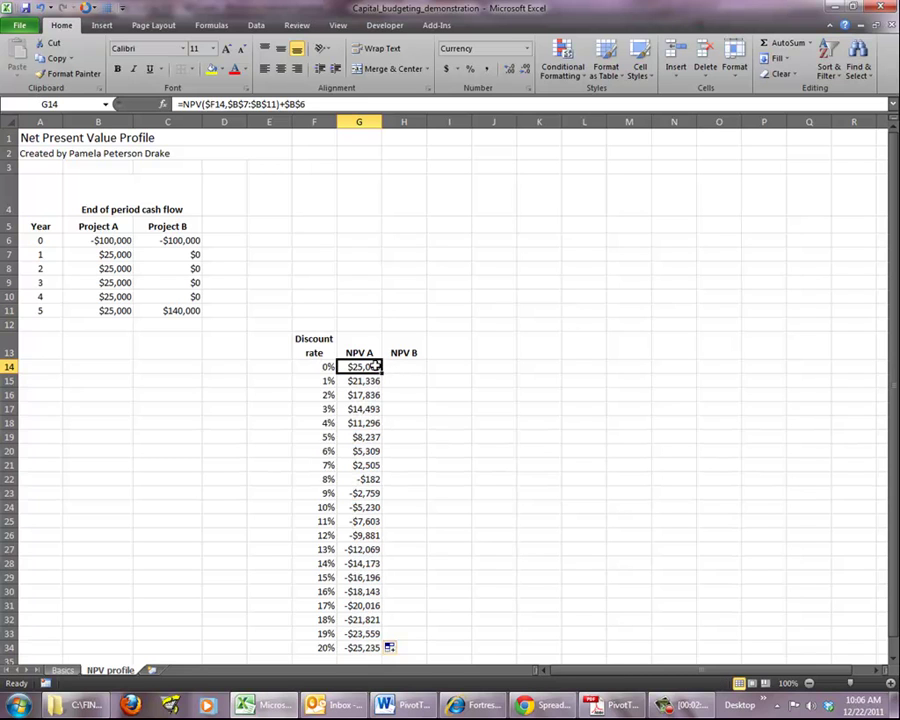
key(ctrl+c)
key(Right)
key(ctrl+v)
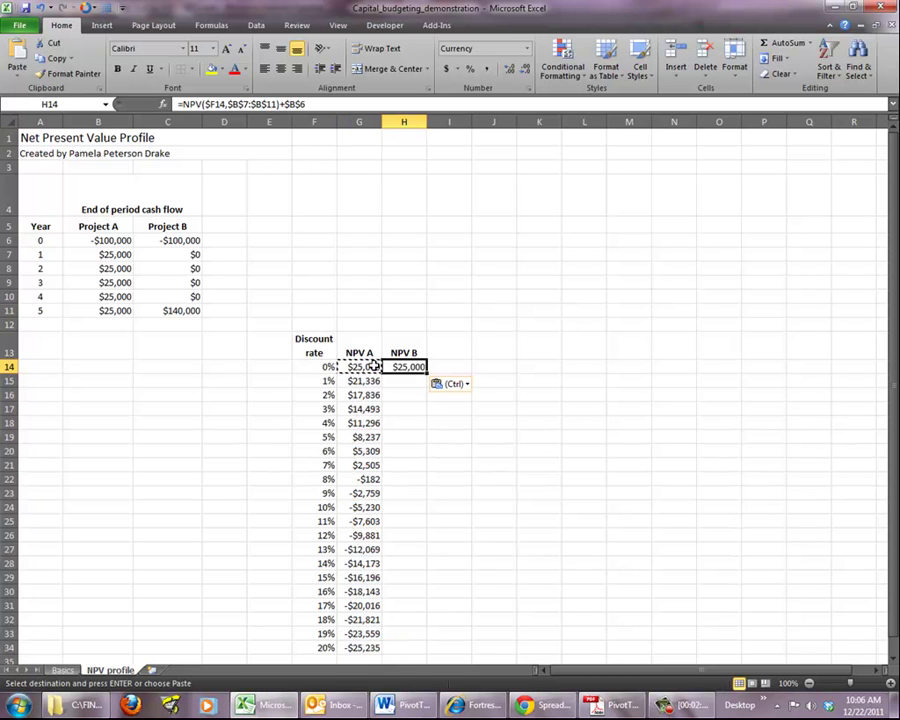
- Point H14's references at Project B: =NPV($F14,$C$7:$C$11)+$C$6
click(231, 104)
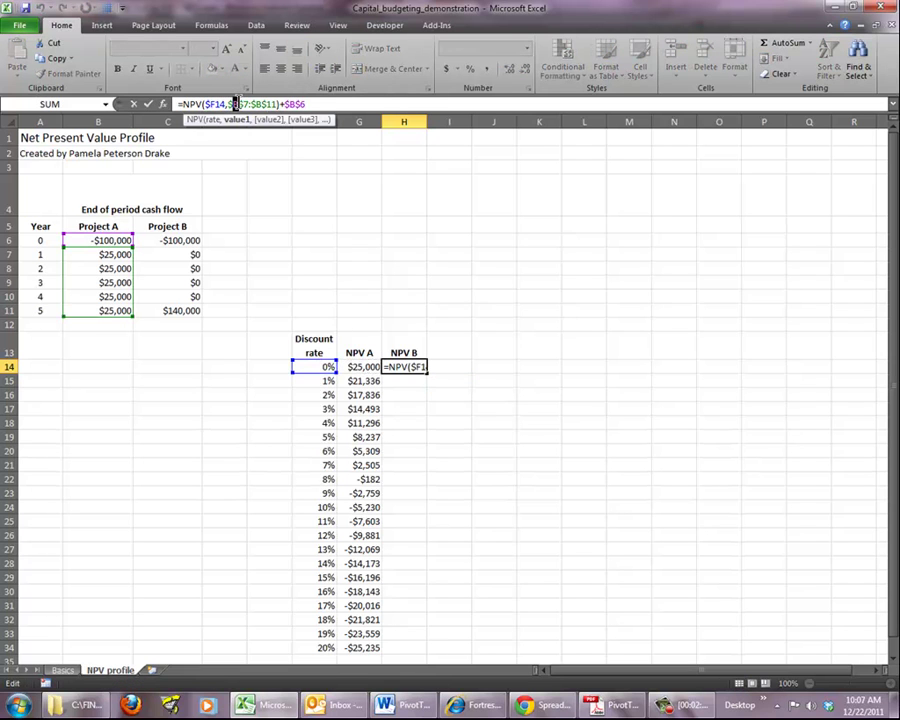
key(Delete)
text(c)
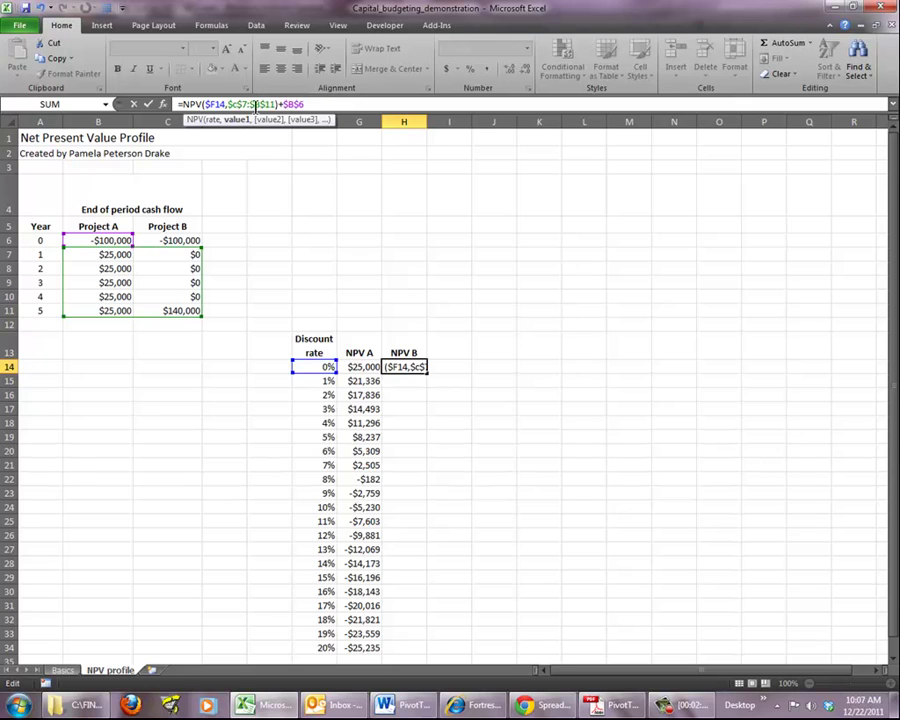
click(254, 104)
key(Delete)
text(c)
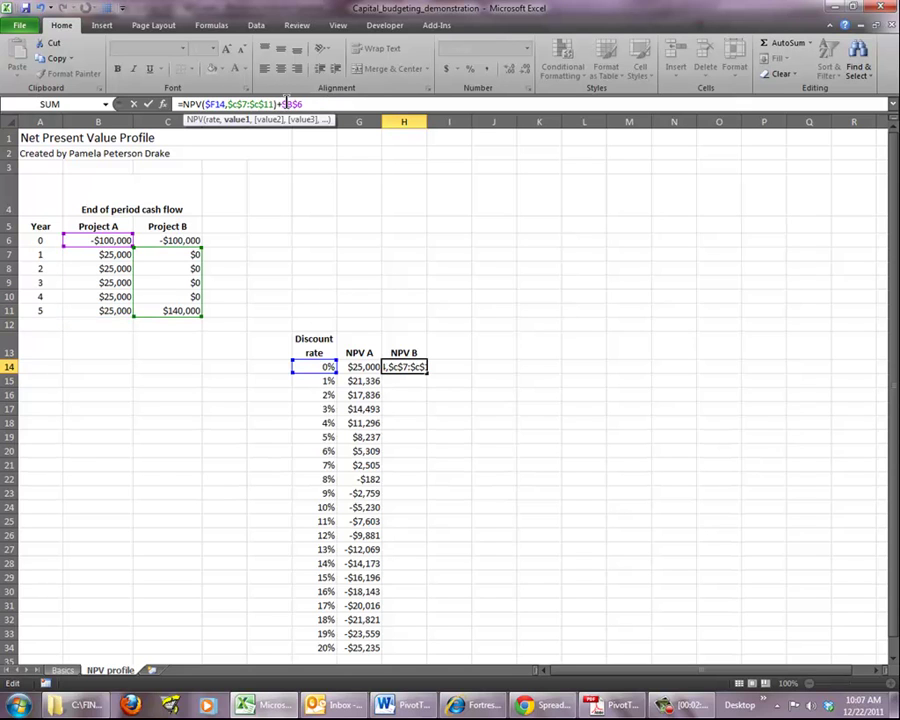
click(287, 104)
key(Delete)
text(c)
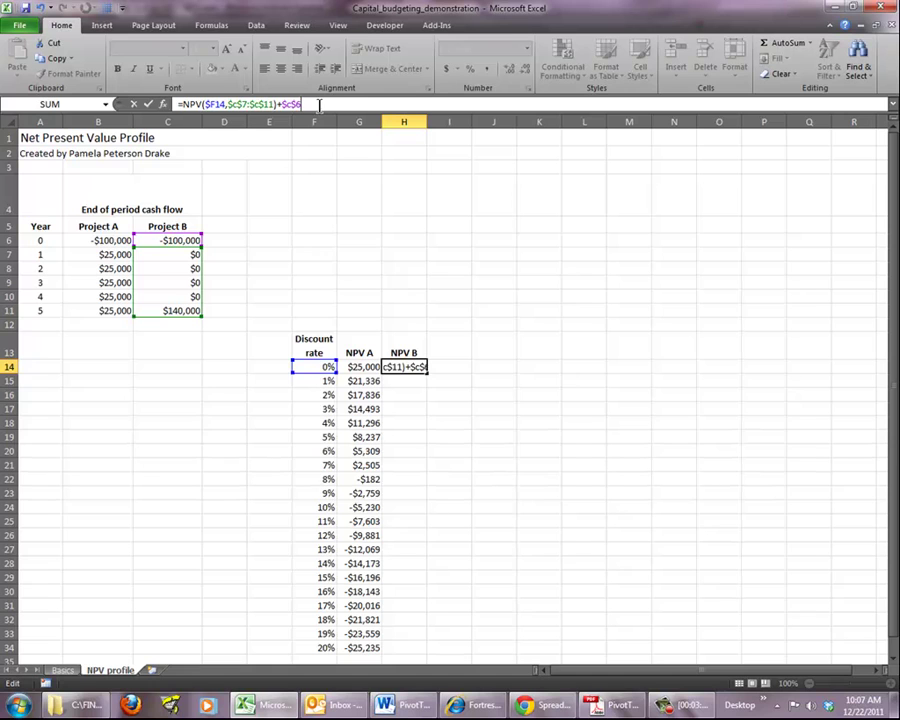
- Commit the NPV B formula and fill it down to H34
key(Return)
key(Up)
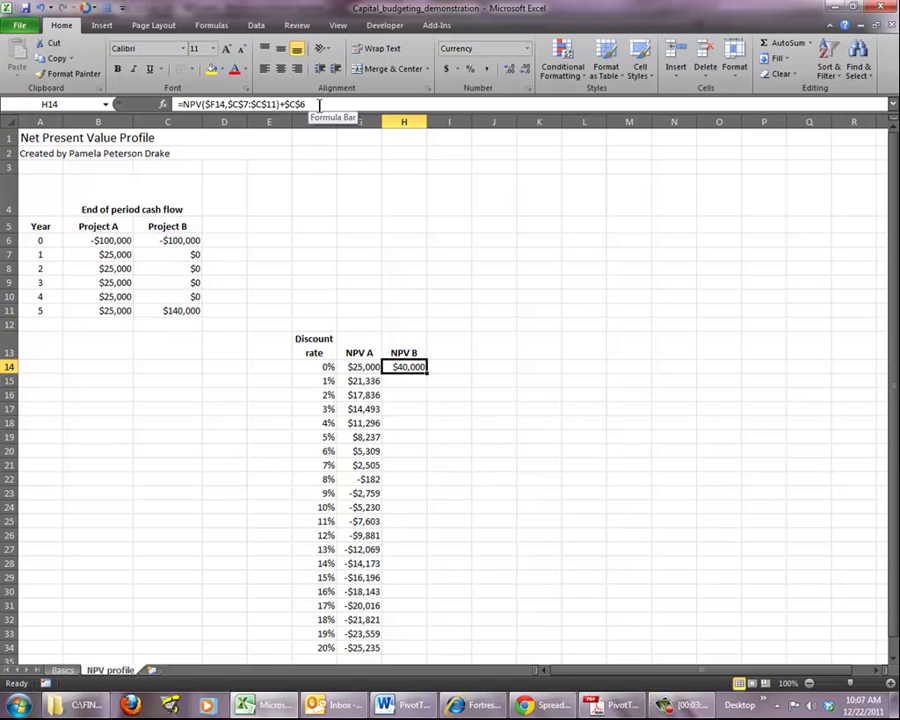
double_click(426, 371)
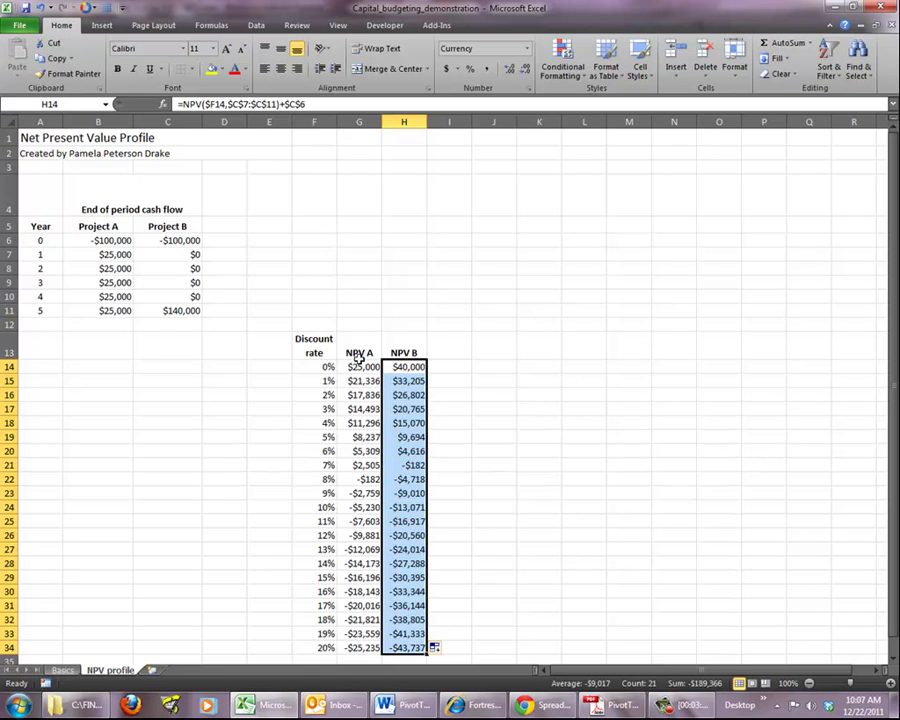
- Insert a 2-D line chart of NPV A and NPV B from G13:H34
drag(352, 351, 404, 650)
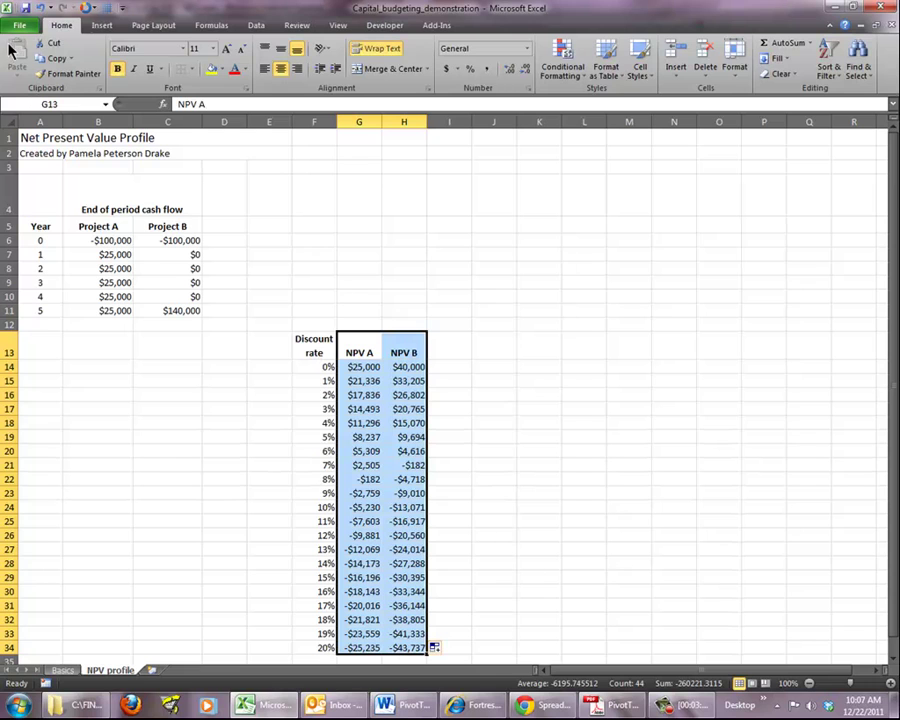
click(103, 26)
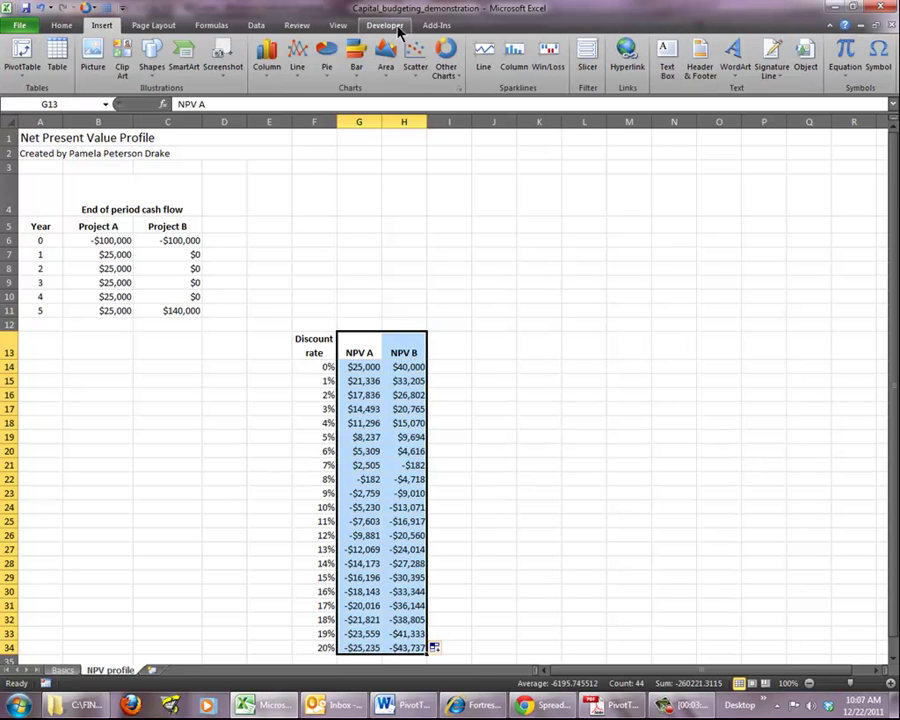
click(297, 56)
click(306, 115)
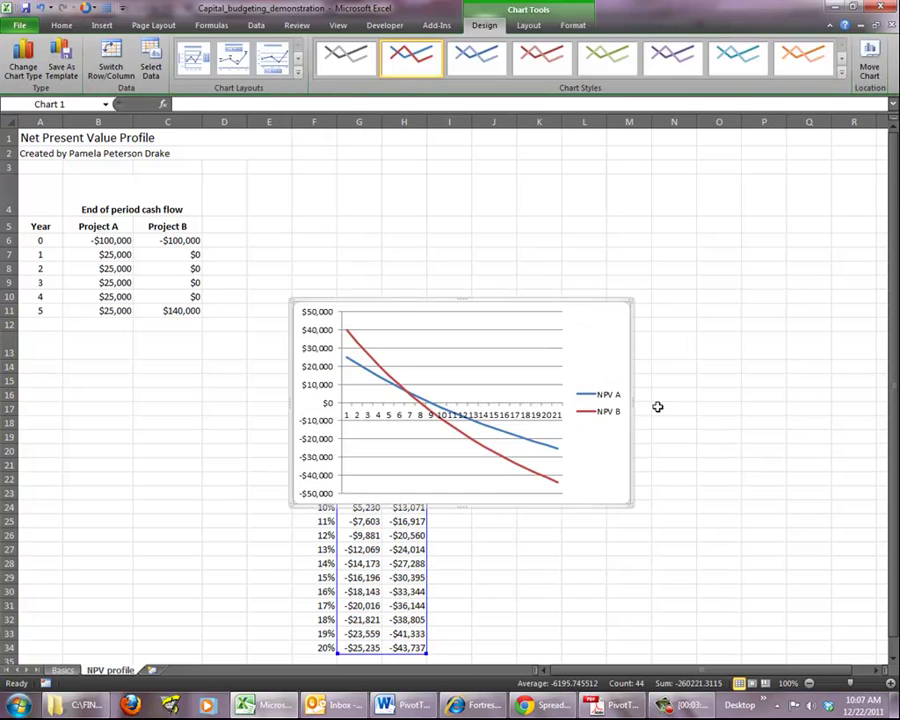
- Move and resize the chart so it sits above the discount-rate table
drag(567, 304, 572, 145)
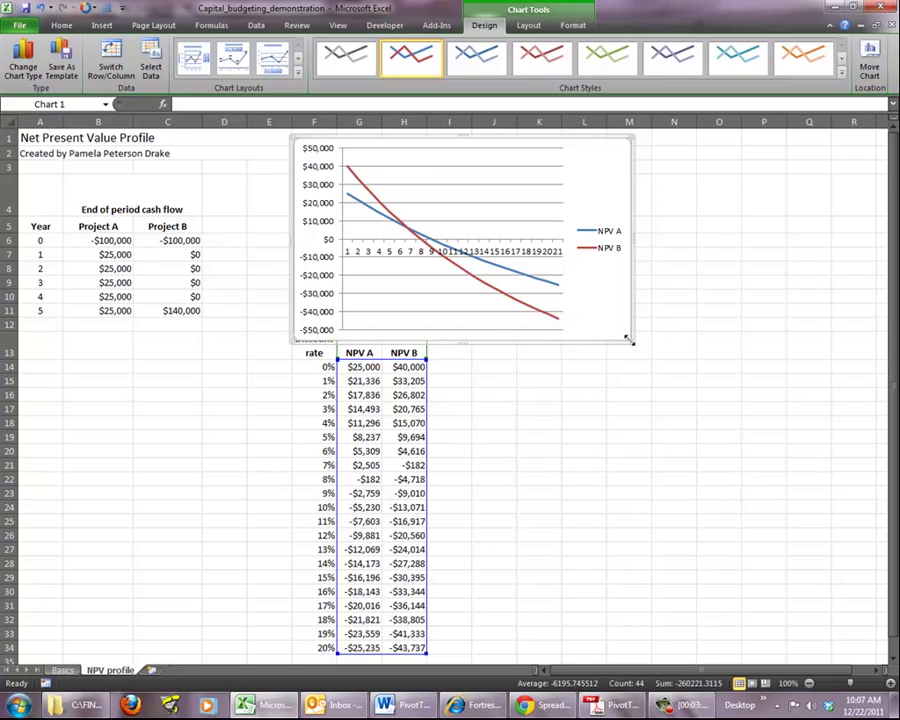
drag(629, 341, 626, 322)
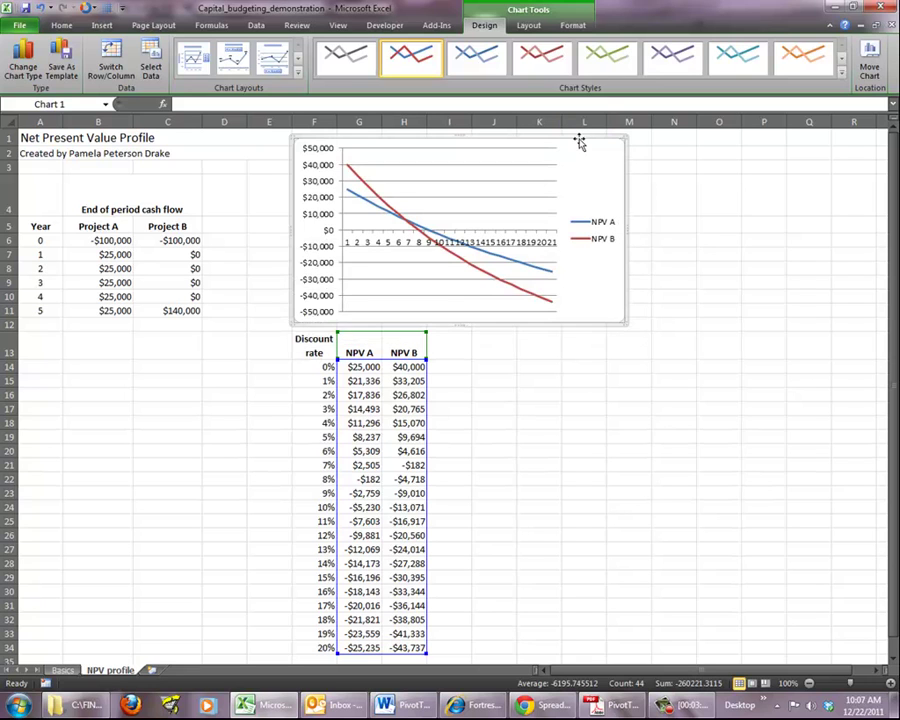
drag(579, 139, 593, 140)
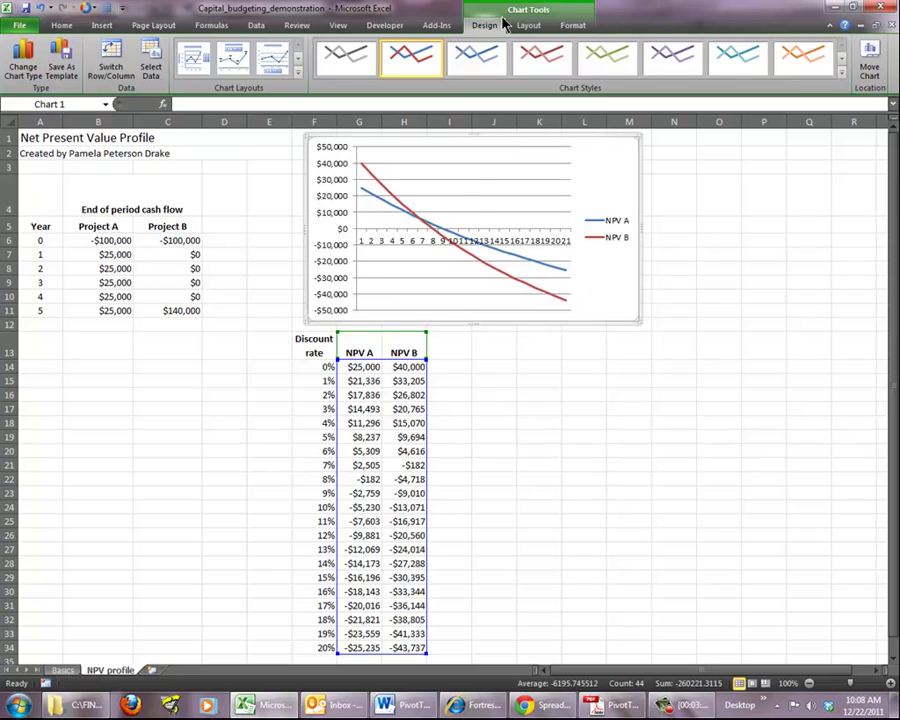
- Use the discount rates F14:F34 as the chart's horizontal axis labels
click(149, 48)
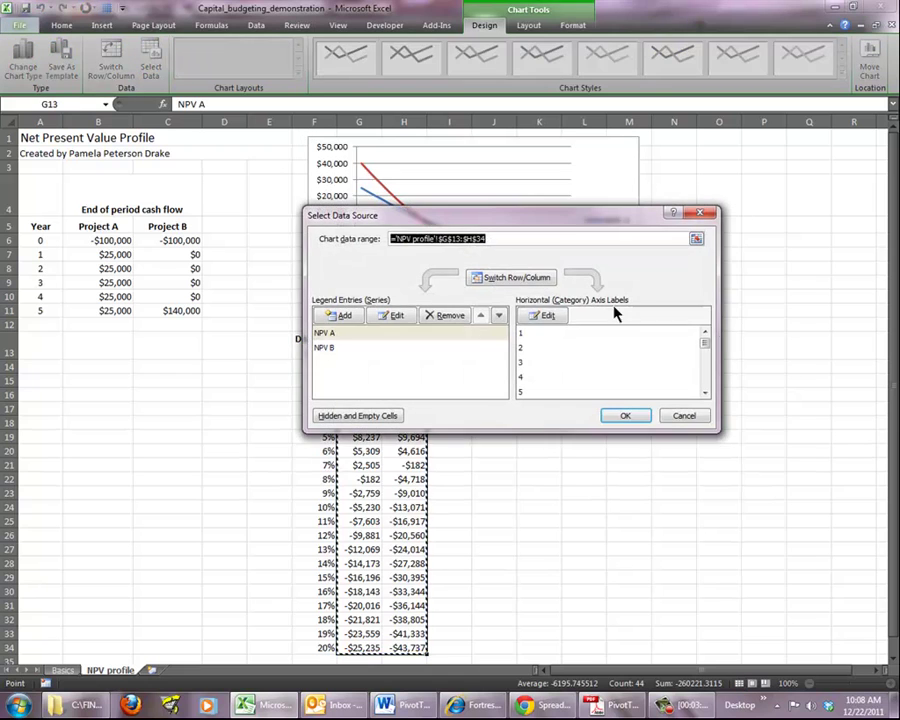
click(545, 317)
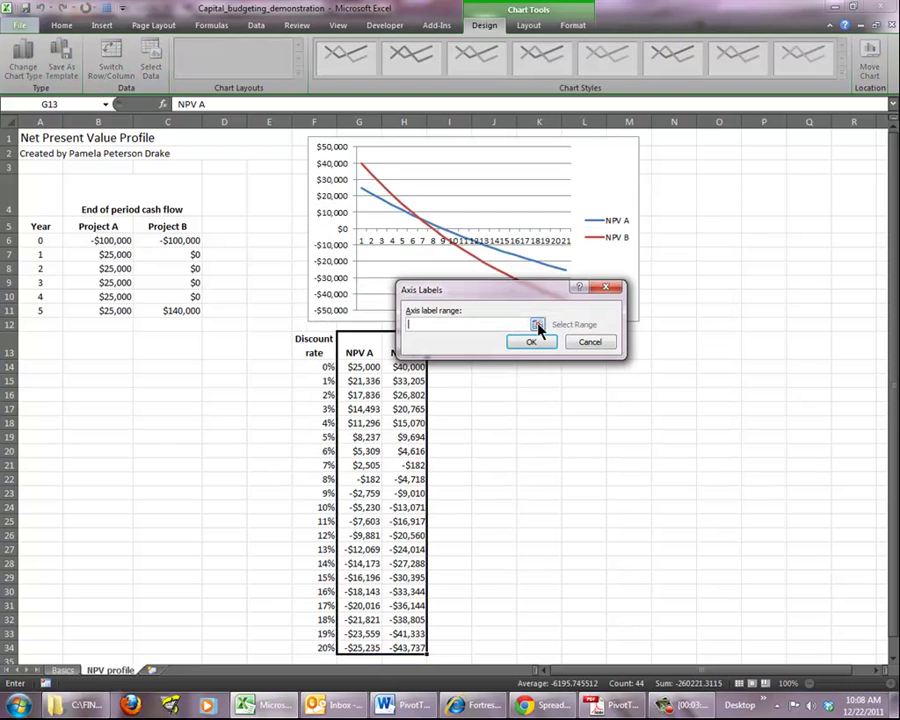
click(537, 325)
drag(327, 366, 326, 648)
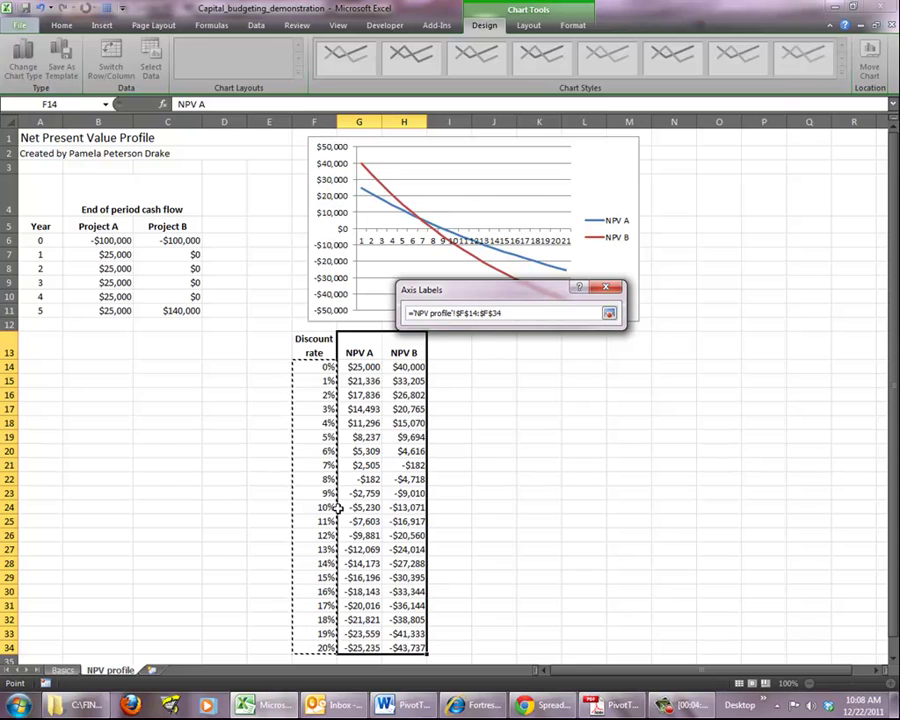
click(608, 313)
click(530, 342)
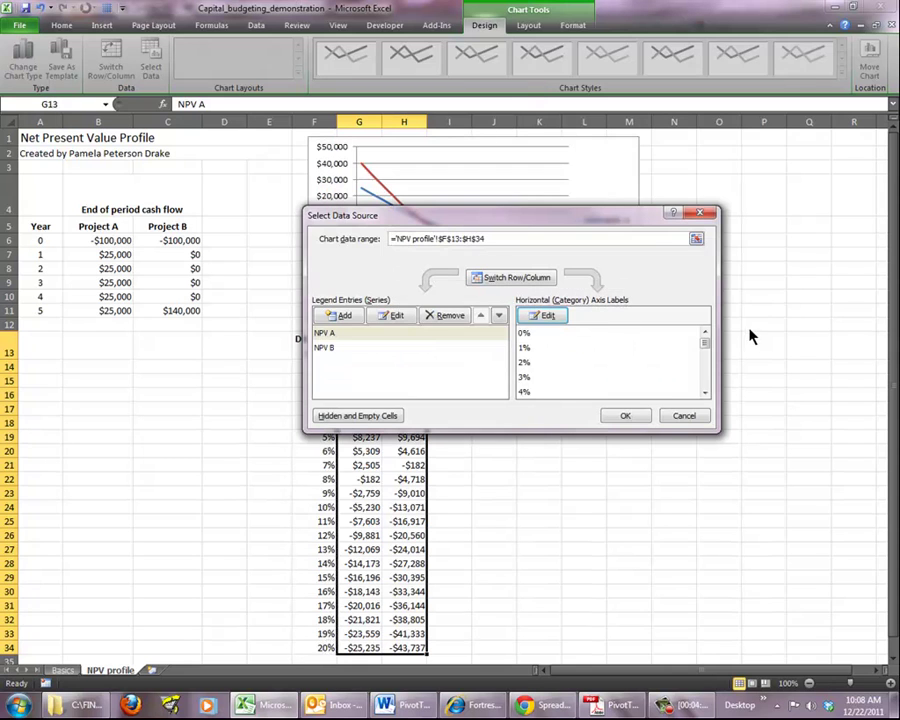
click(625, 415)
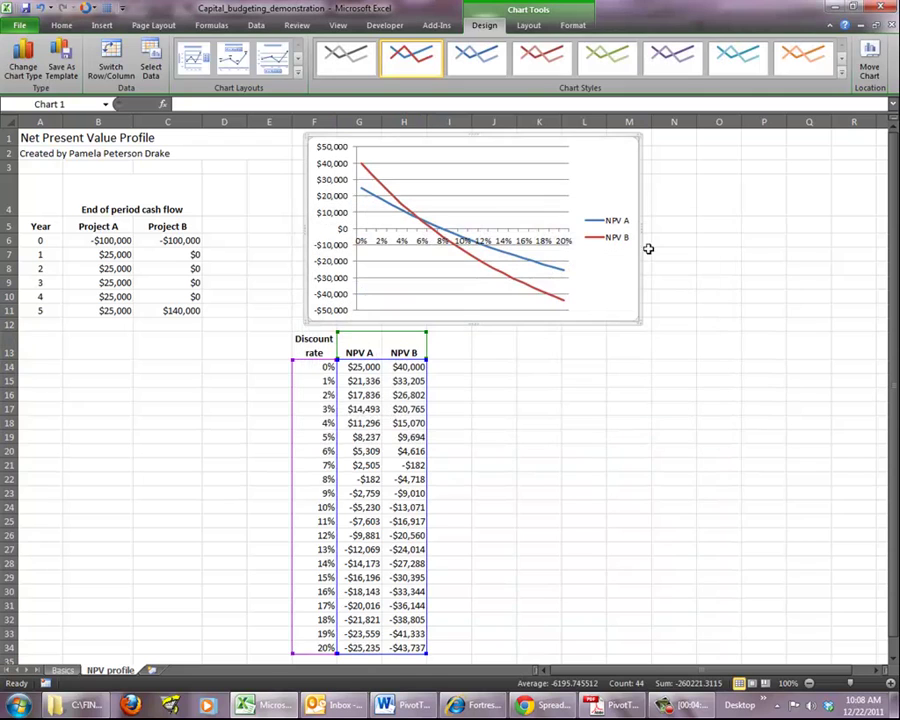
- Format the horizontal axis with major tick marks None and axis labels Low
click(577, 236)
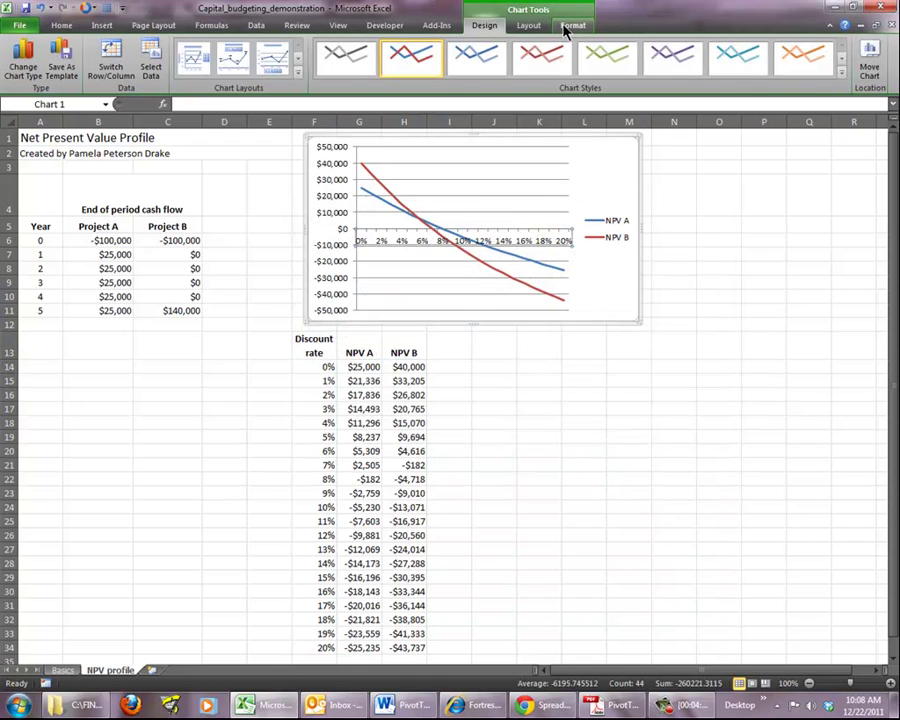
click(573, 25)
click(45, 58)
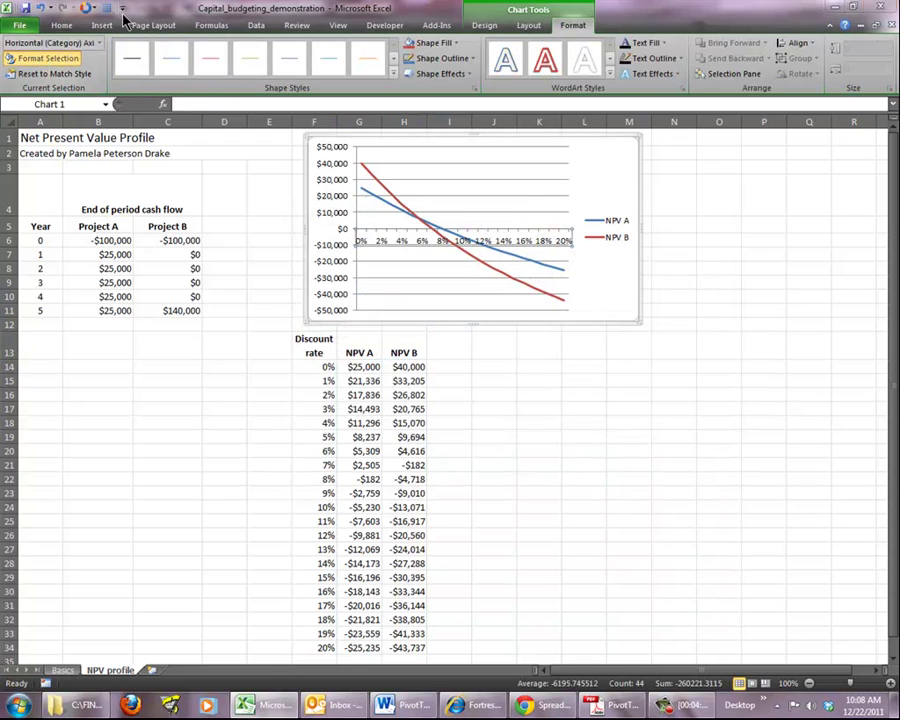
click(508, 347)
click(508, 362)
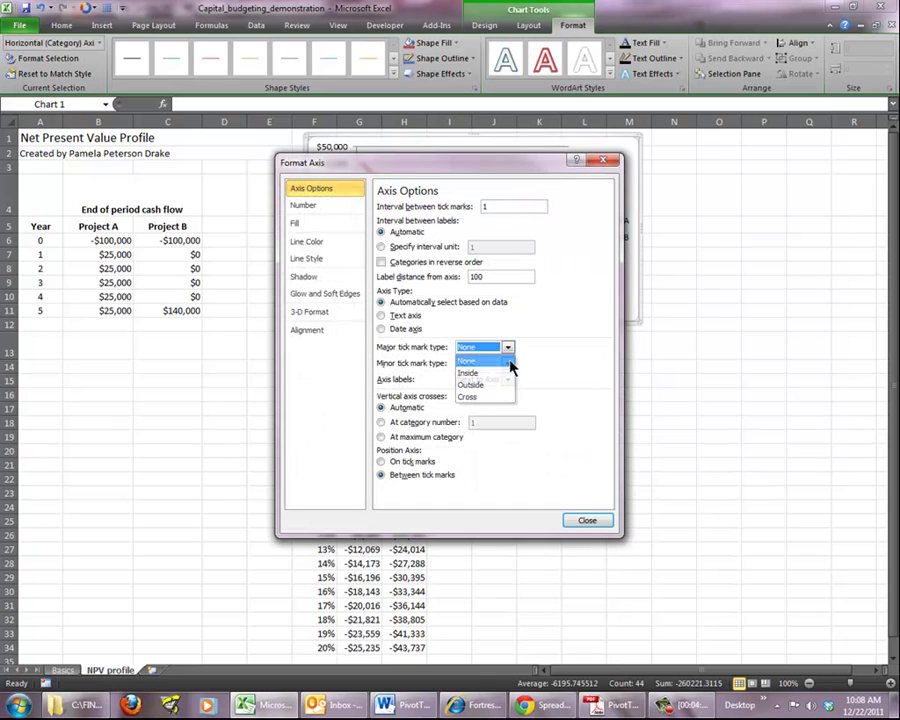
click(508, 380)
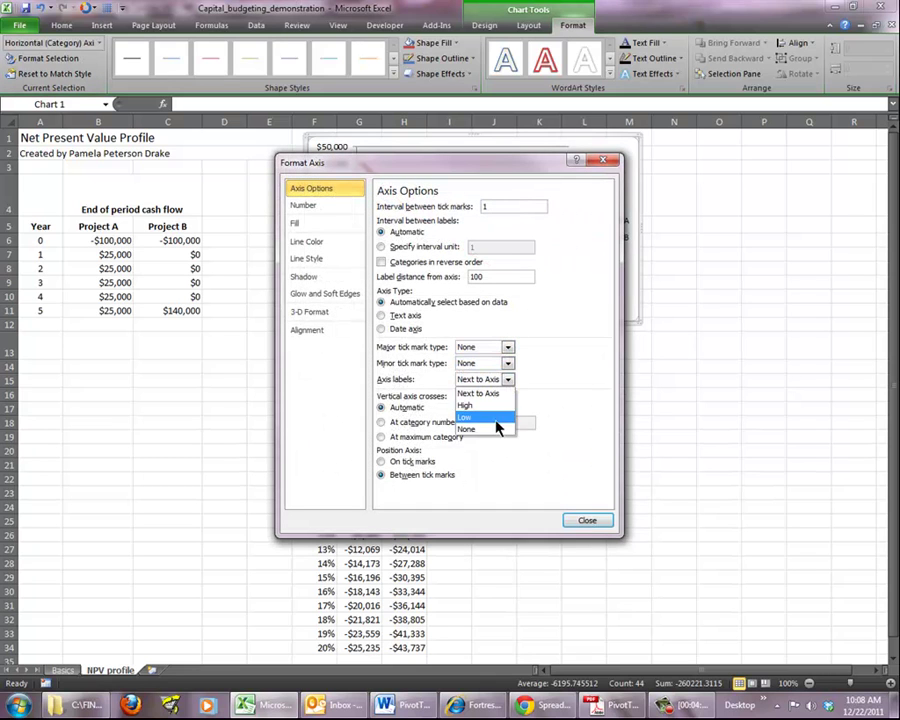
click(498, 417)
click(588, 521)
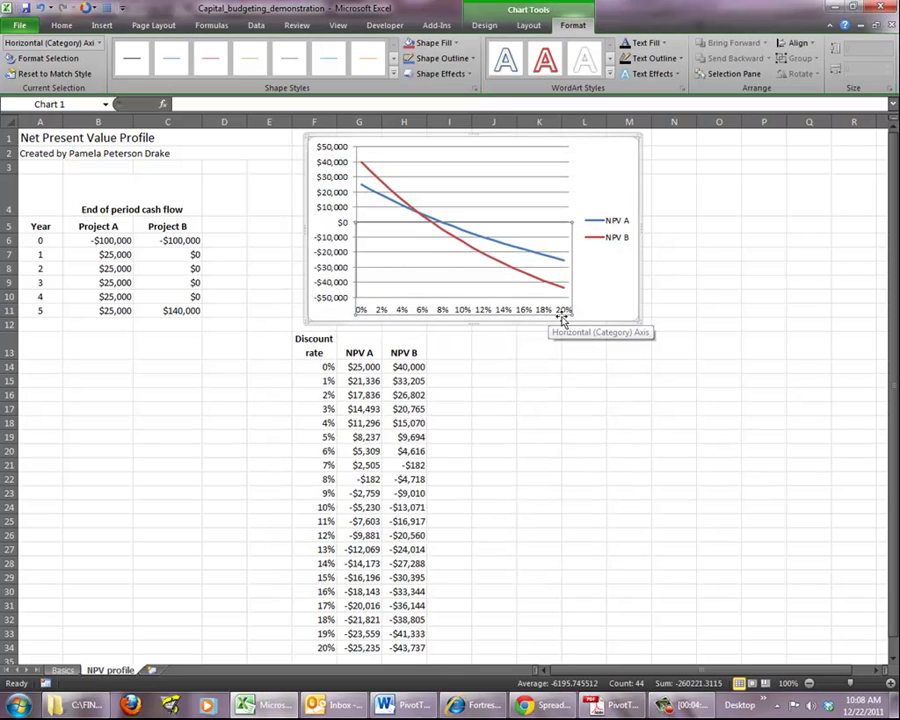
- Add the horizontal axis title 'Discount rate' below the axis
click(530, 26)
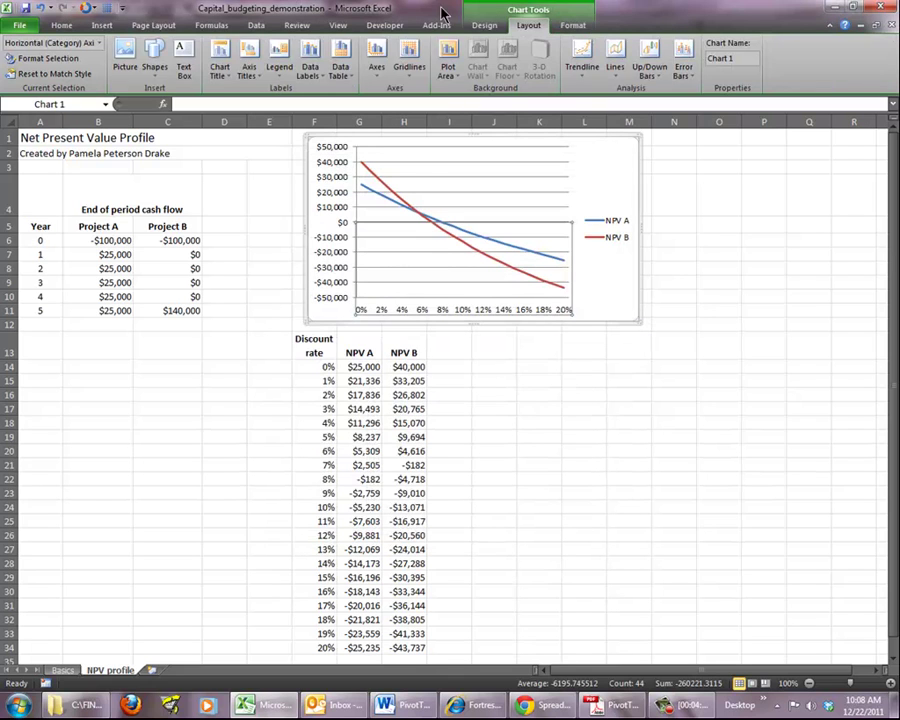
click(256, 76)
mouse_move(267, 92)
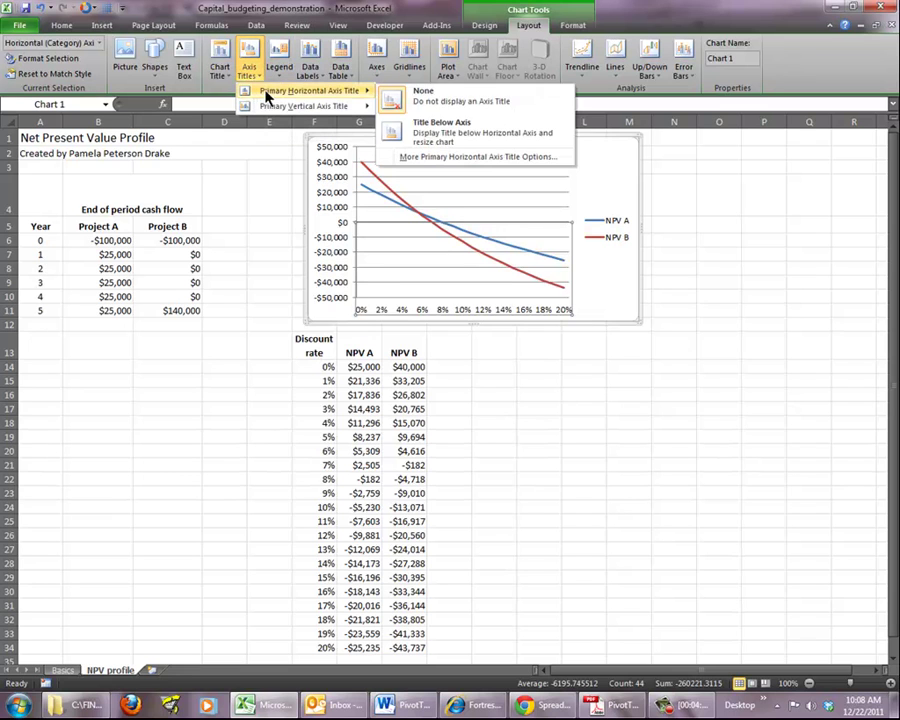
click(437, 133)
text(Dis)
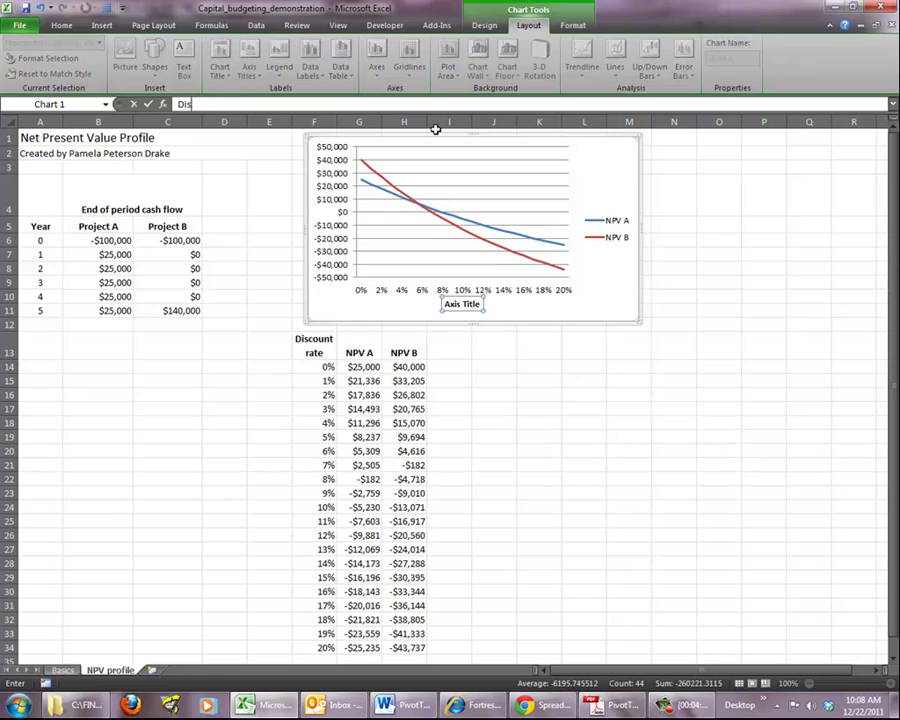
text(count rate)
key(Return)
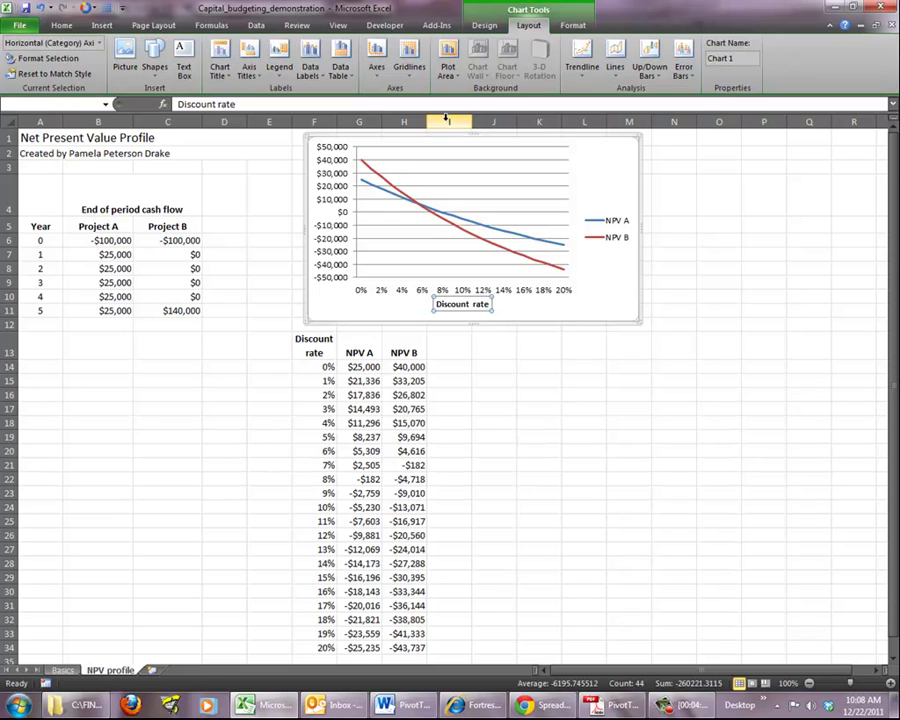
- Add the rotated vertical axis title 'Net present value'
click(250, 70)
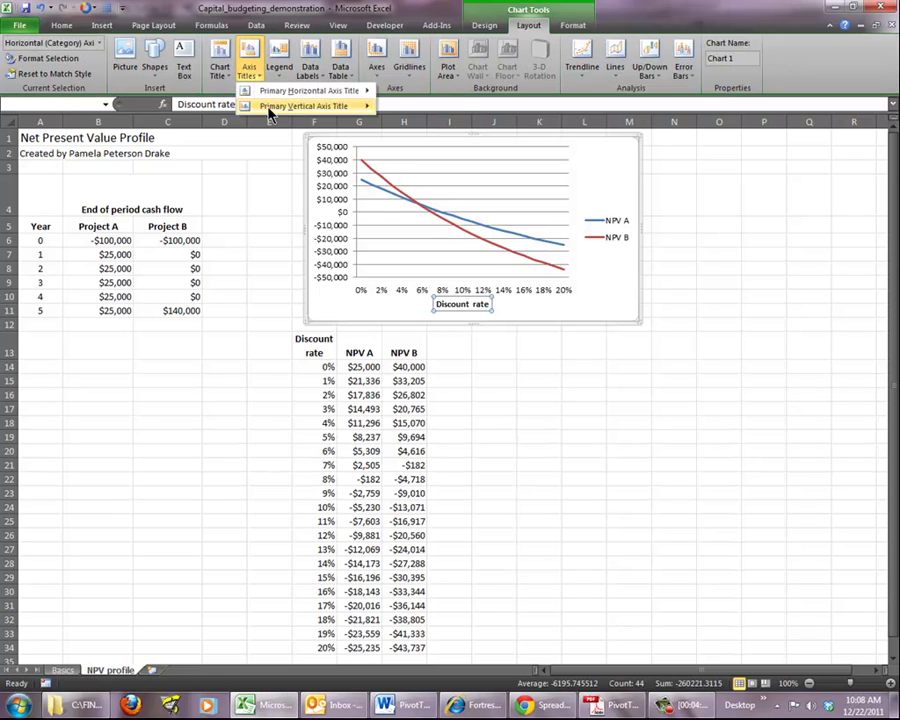
mouse_move(310, 105)
click(436, 150)
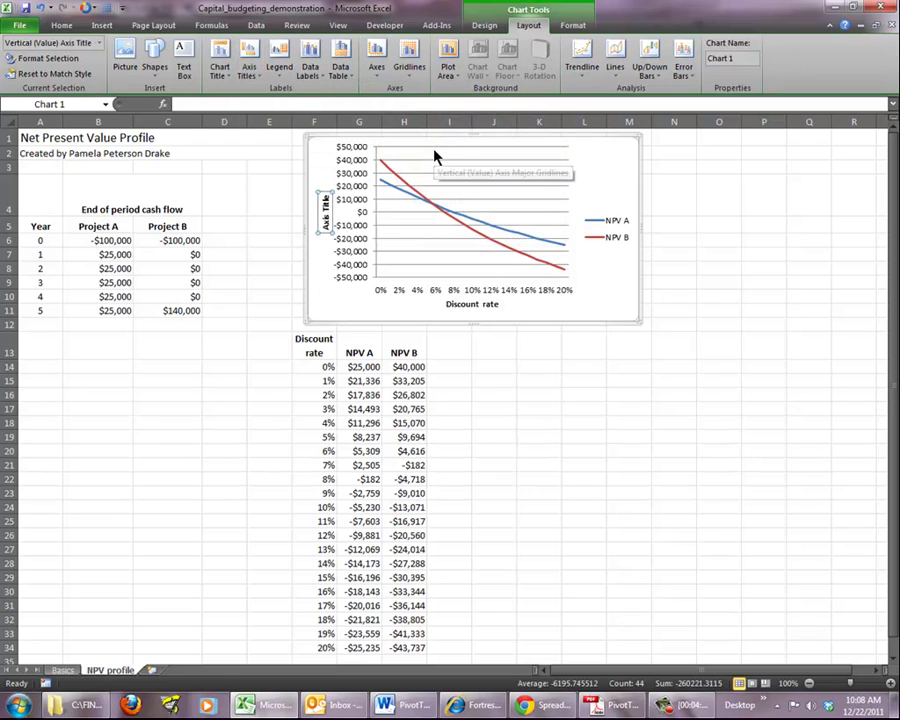
text(Net)
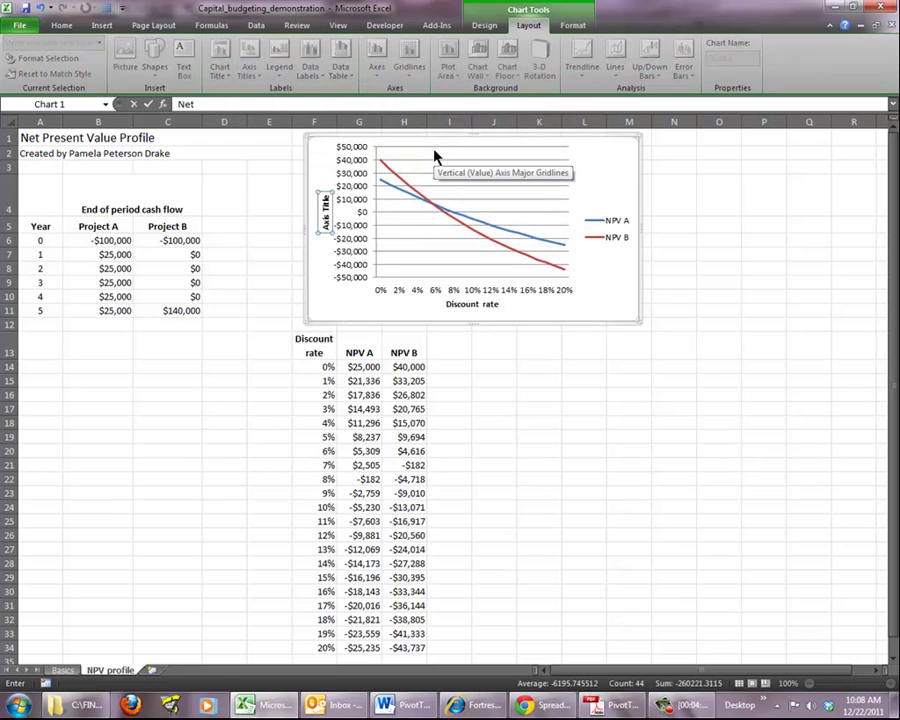
text( present value)
key(Return)
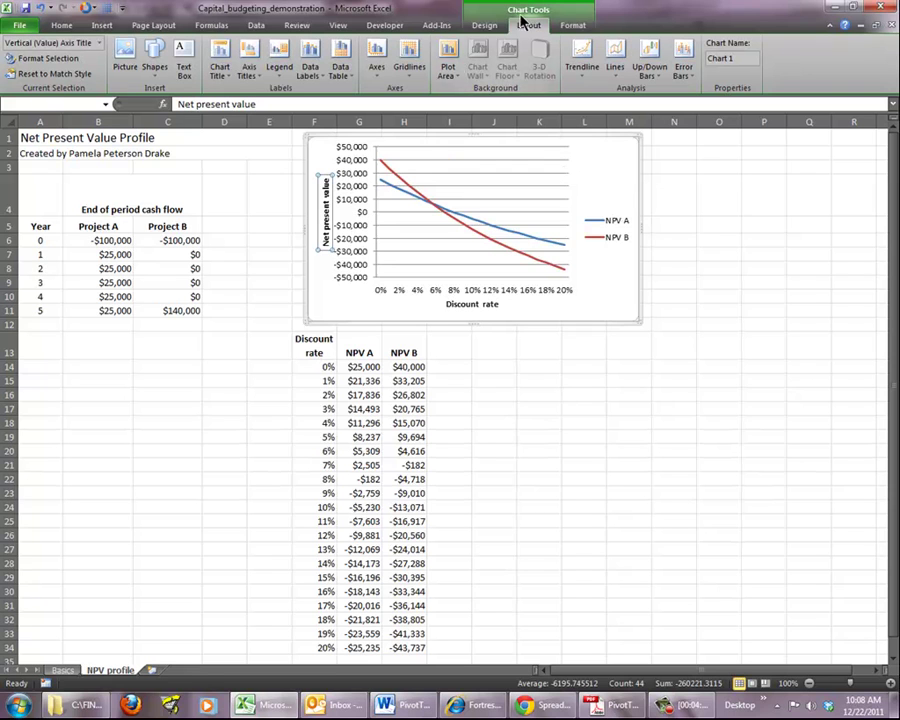
- Set the primary horizontal gridlines to None
click(410, 58)
mouse_move(475, 93)
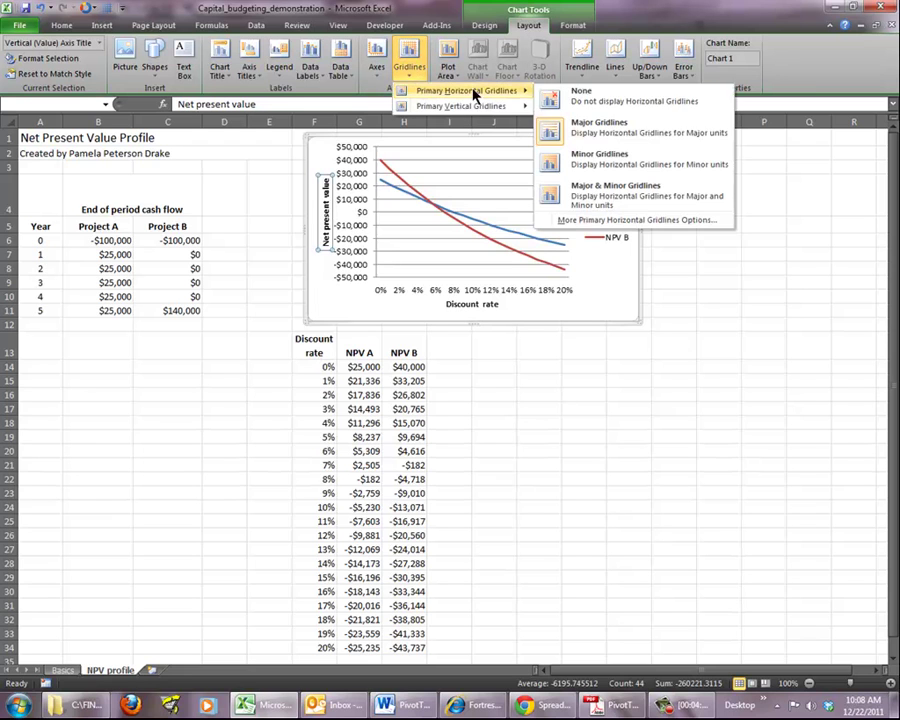
click(579, 94)
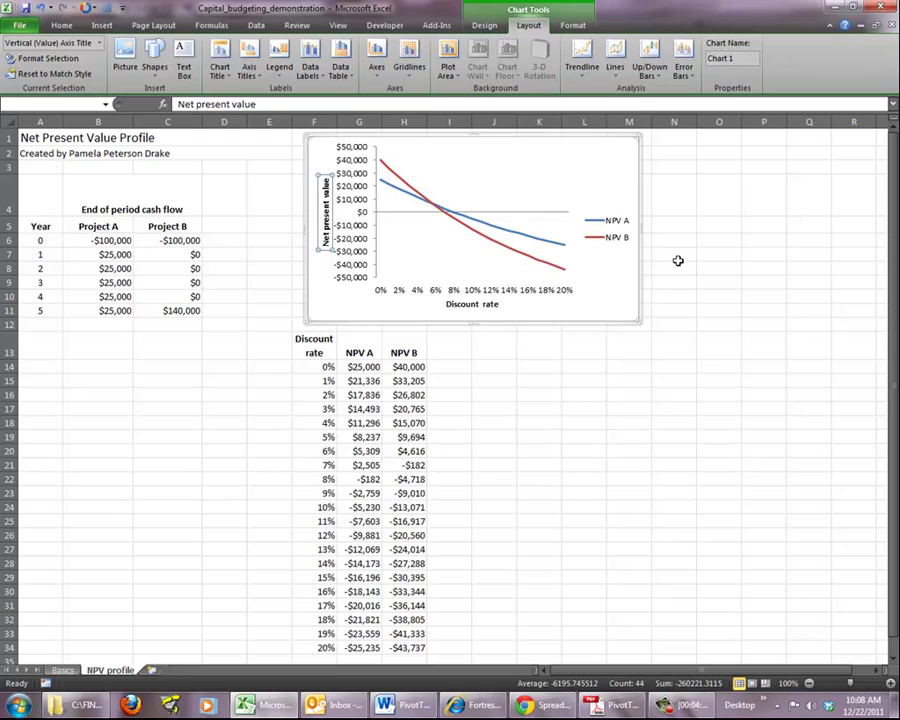
- Give the chart area No line border and No fill, then deselect the chart
click(611, 146)
click(573, 25)
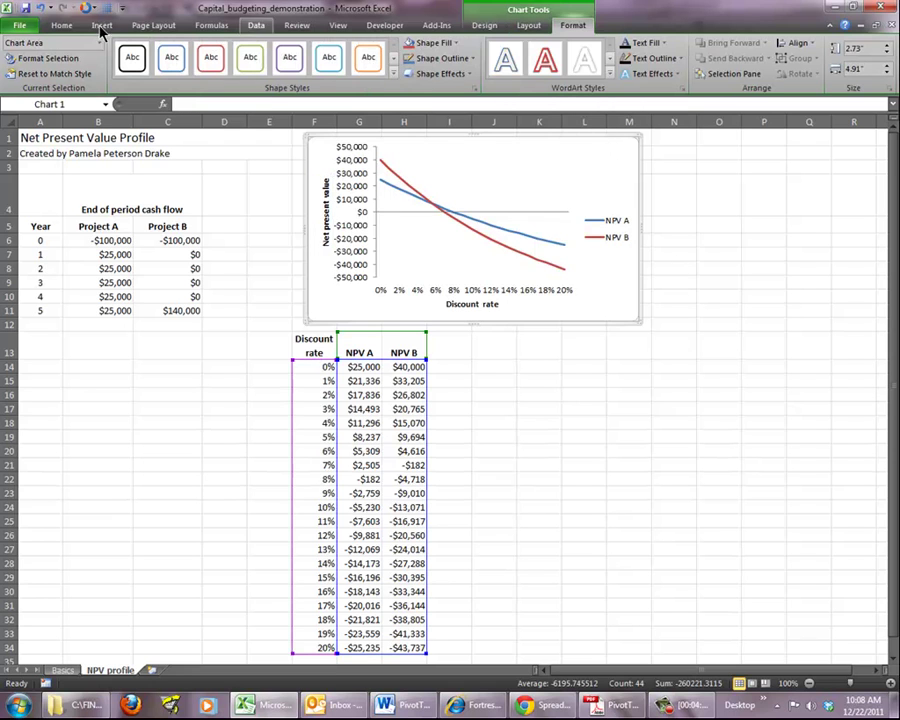
click(48, 58)
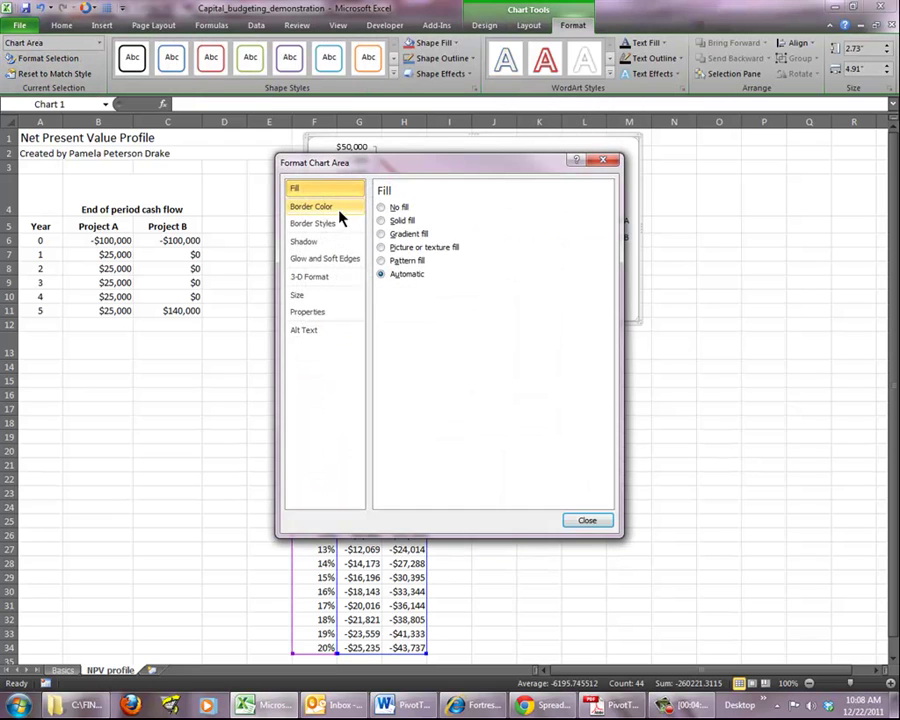
click(335, 207)
click(381, 207)
click(316, 195)
click(382, 209)
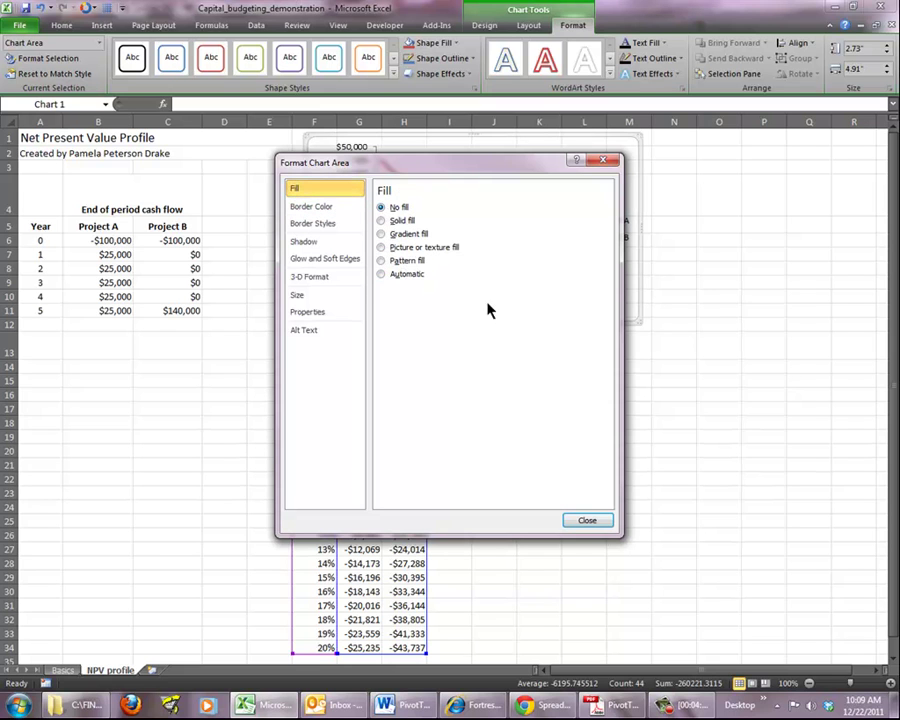
click(598, 522)
key(Escape)
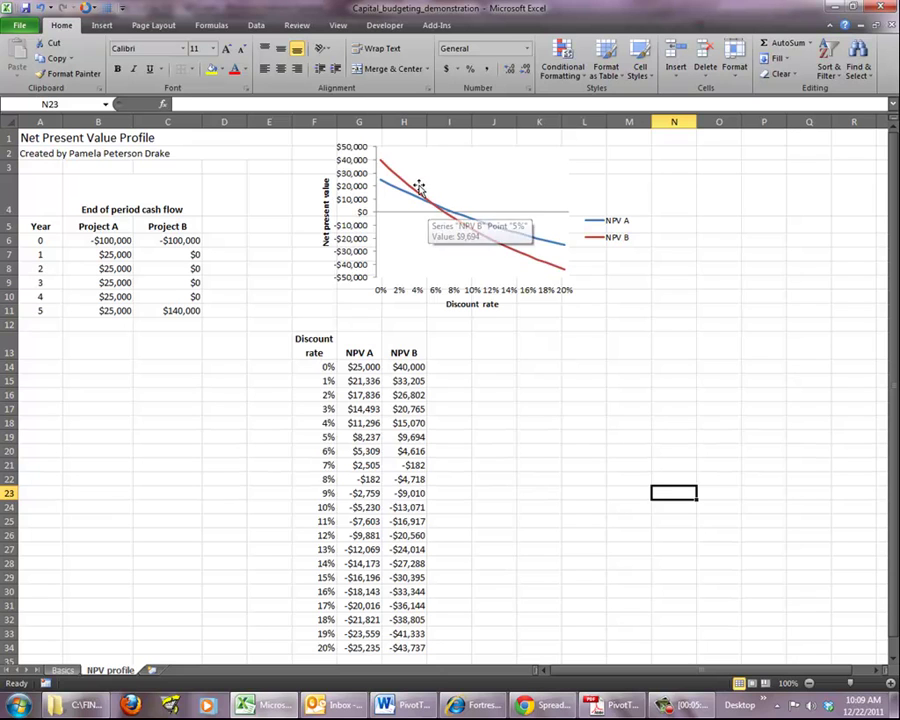
mouse_move(428, 208)
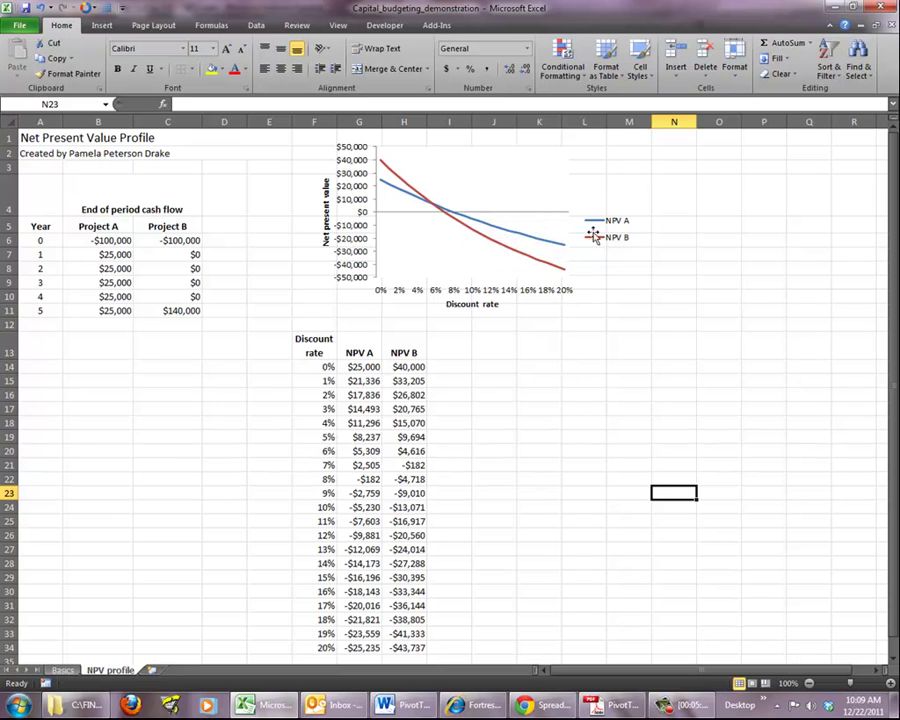
mouse_move(532, 243)
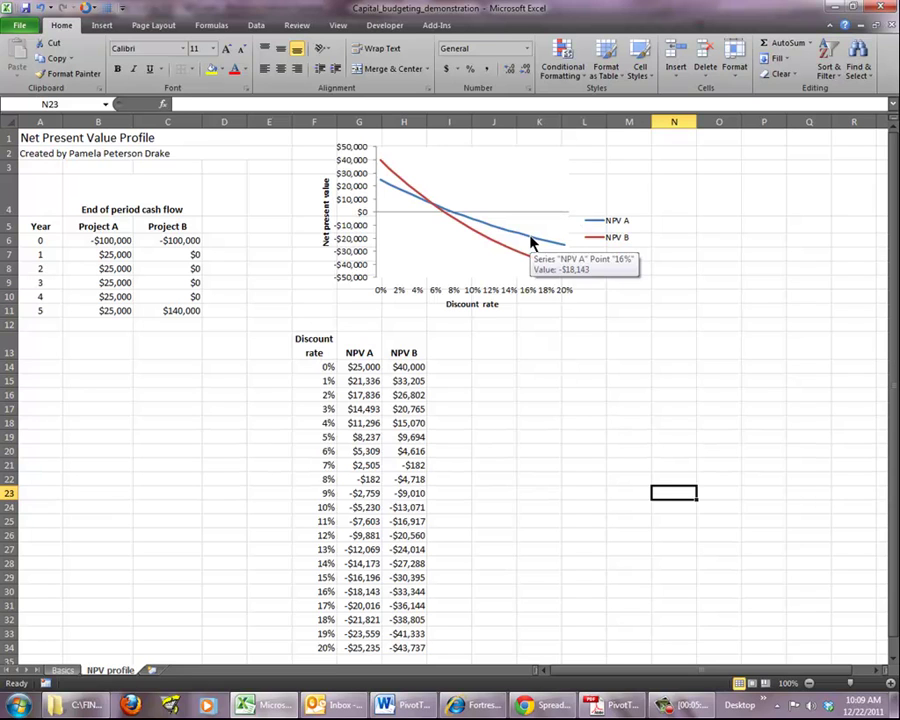
- Enter the heading 'Difference' in D5
click(234, 227)
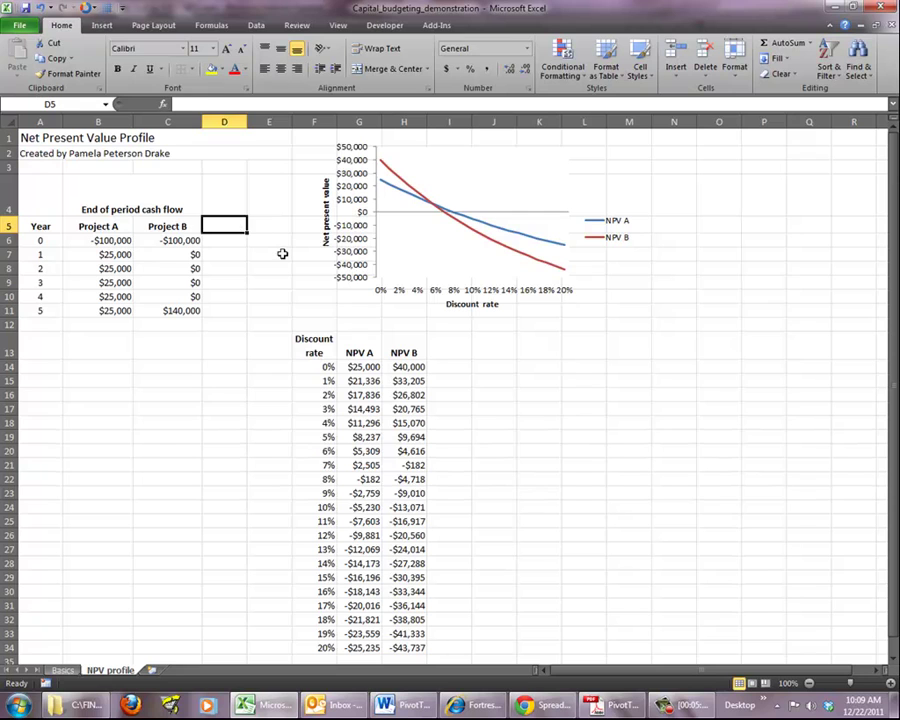
text(Difference)
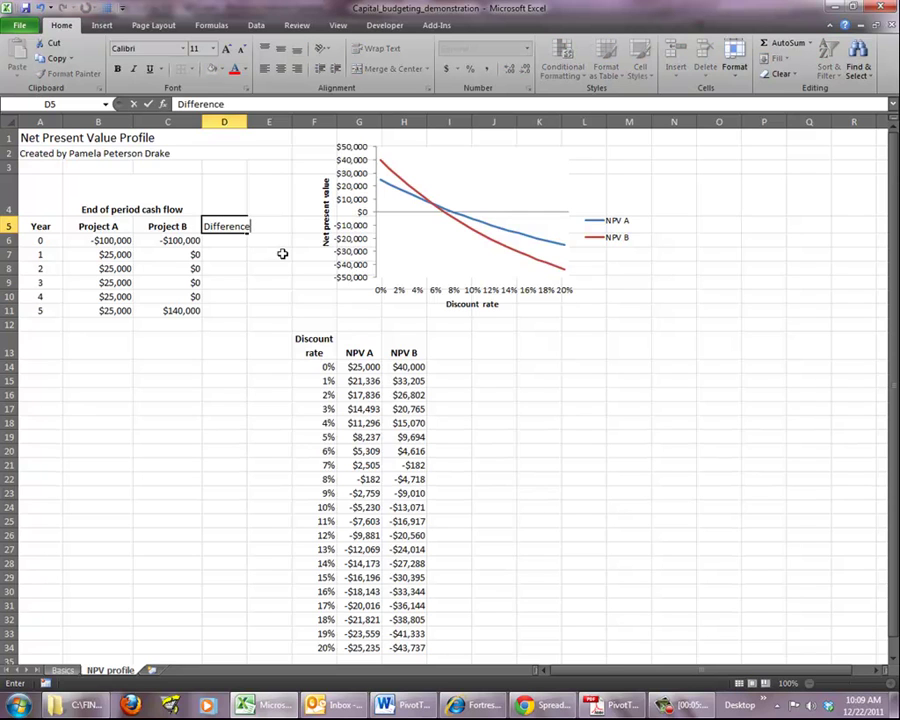
key(ctrl+Return)
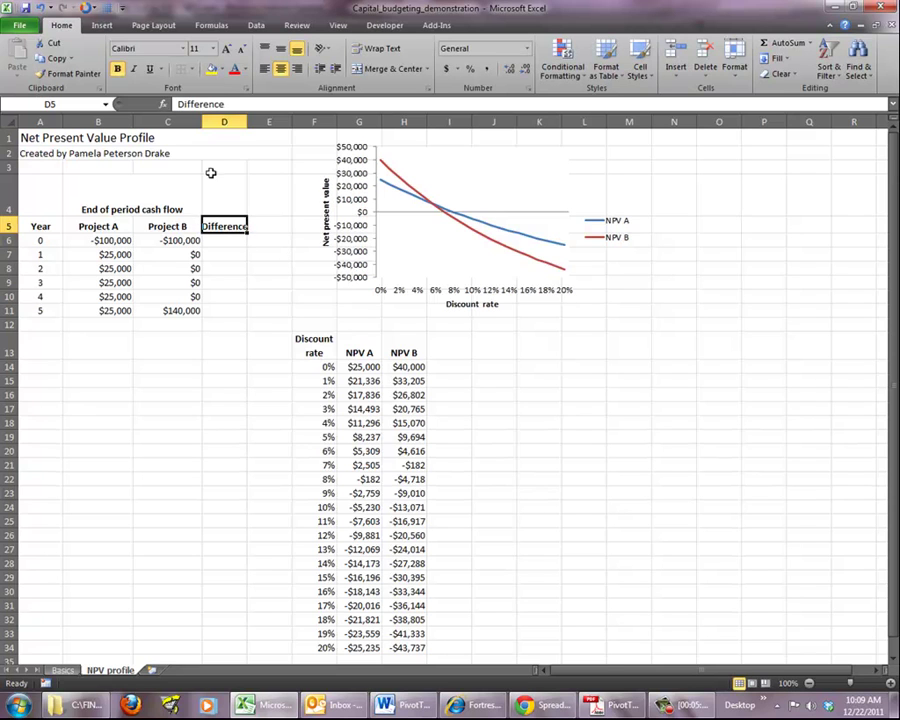
- Enter =B6-C6 in D6 and fill it down to D11
click(233, 241)
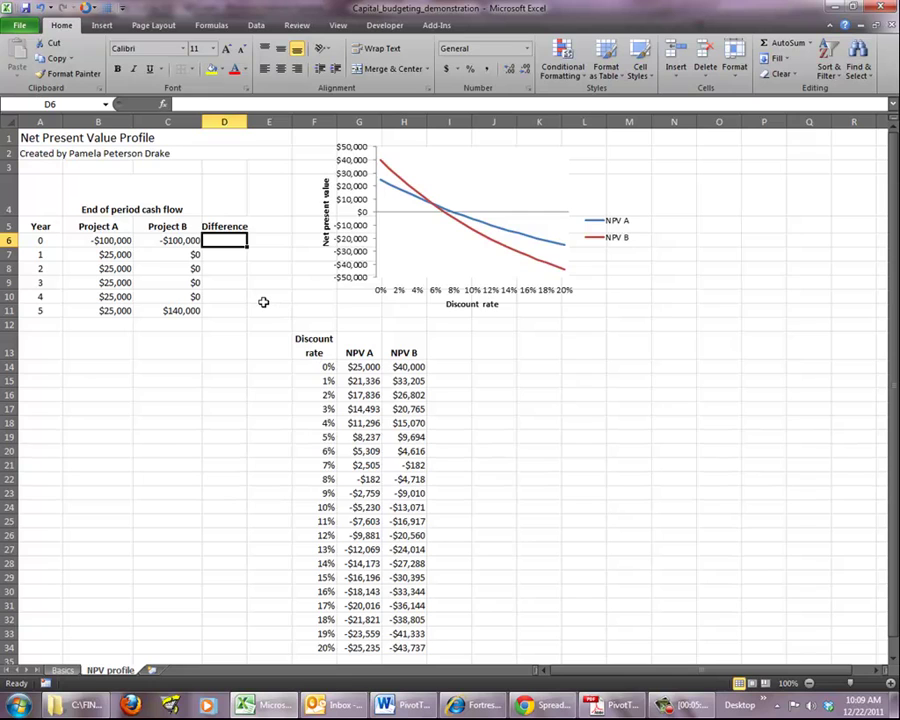
text(=b)
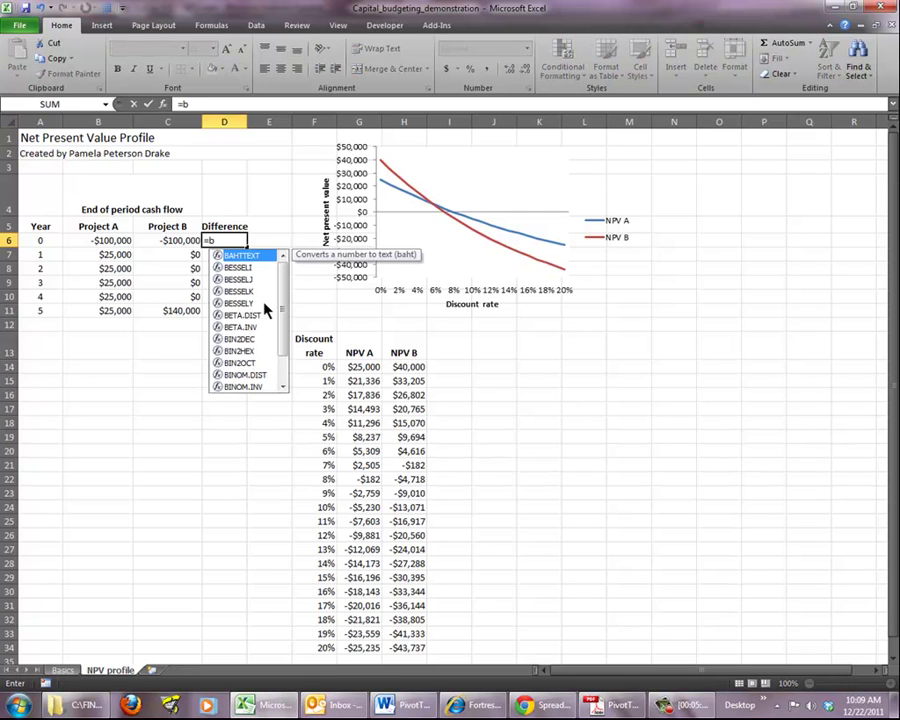
text(6-c6)
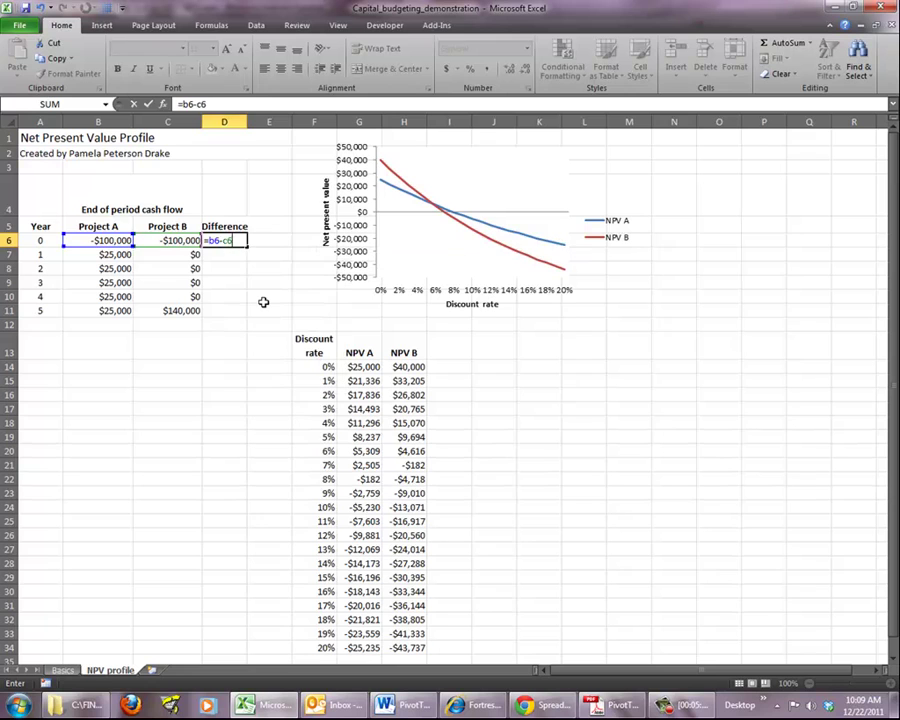
key(Return)
key(Up)
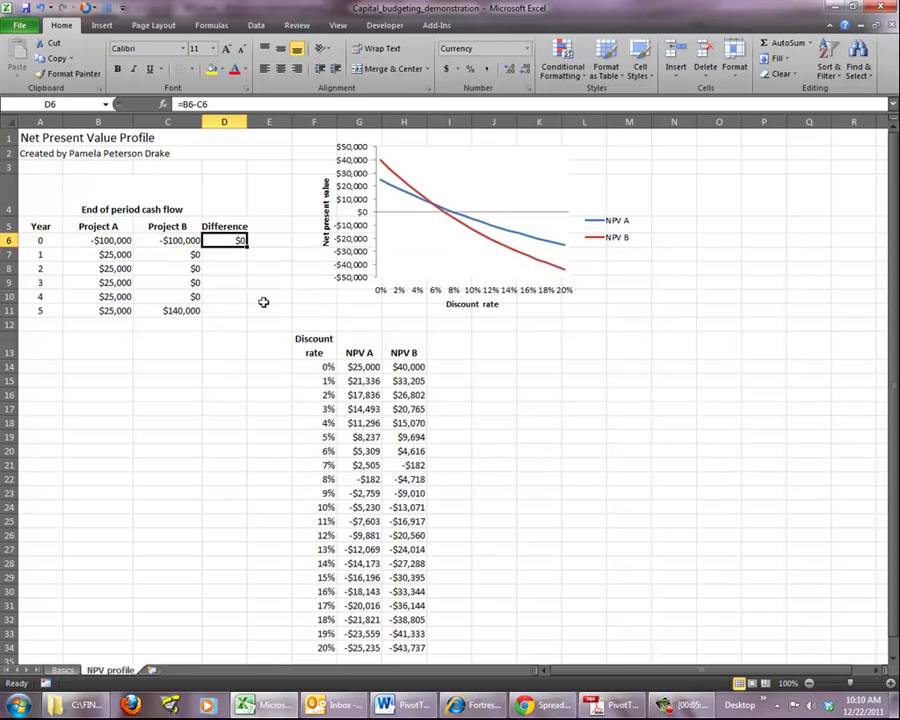
drag(246, 244, 246, 311)
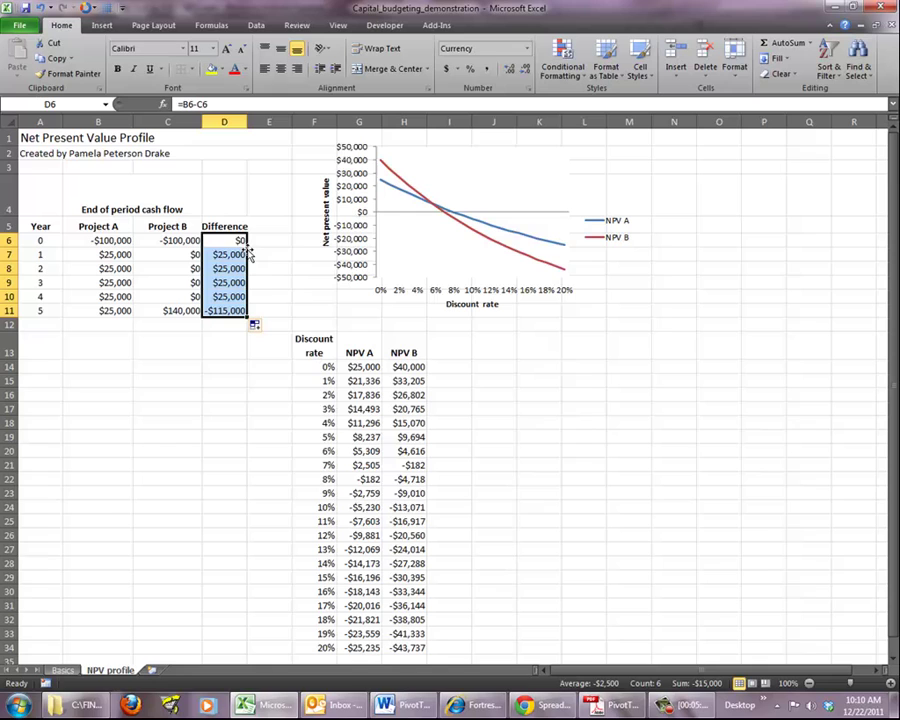
- Enter =IRR(D6:D11) in D12 and add decimals so the crossover rate reads 5.669%
click(234, 324)
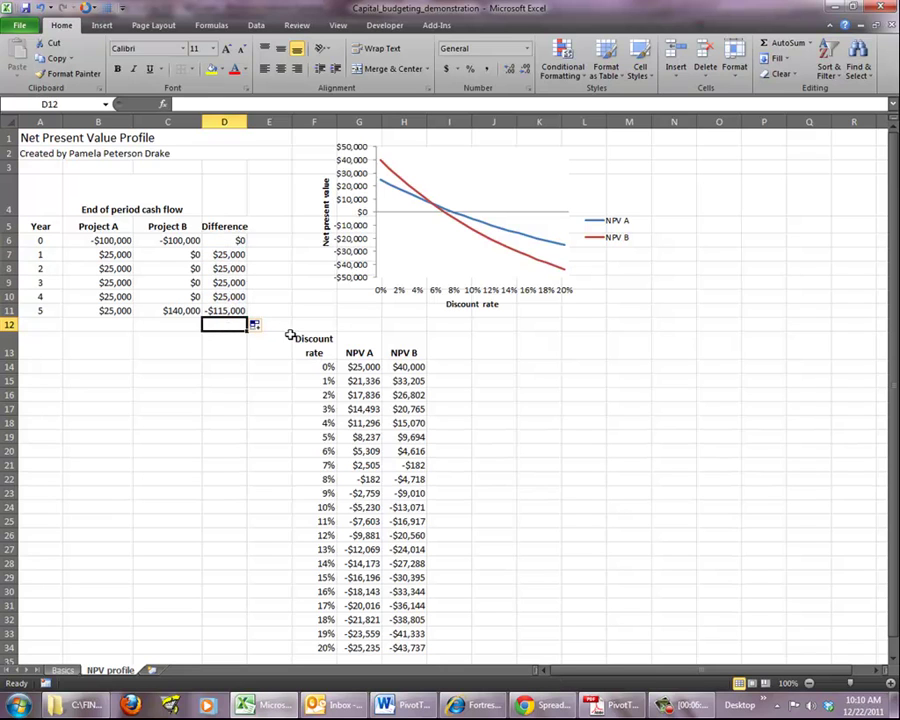
text(=irr()
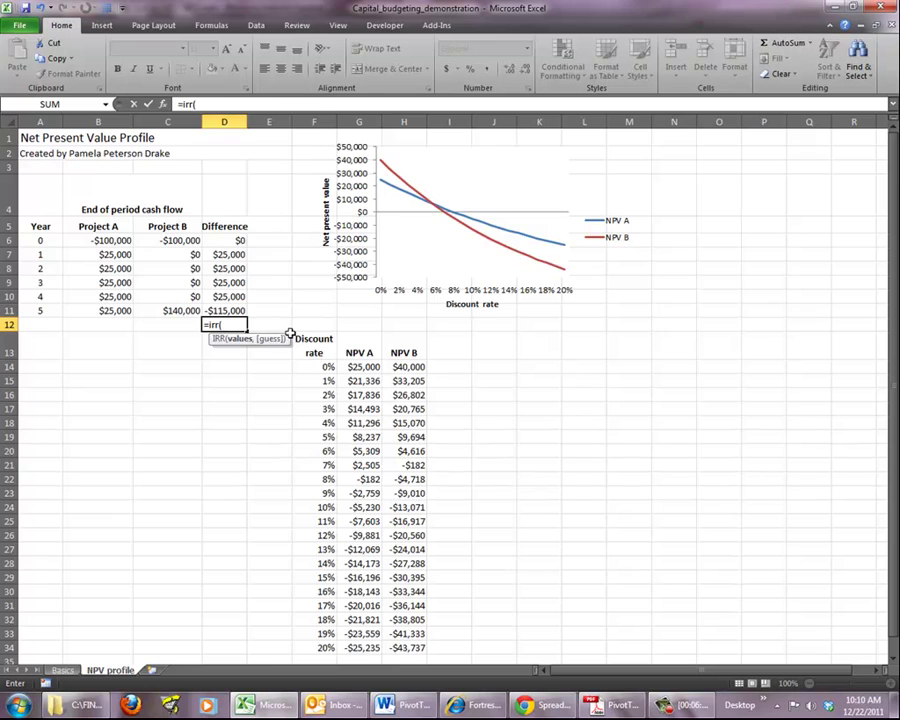
drag(232, 238, 237, 305)
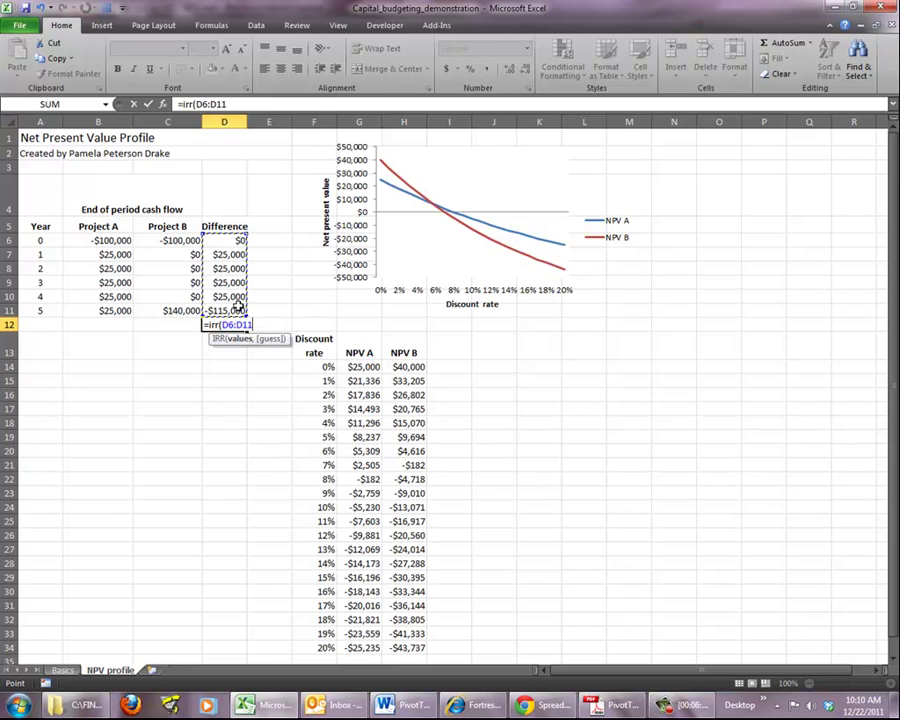
text())
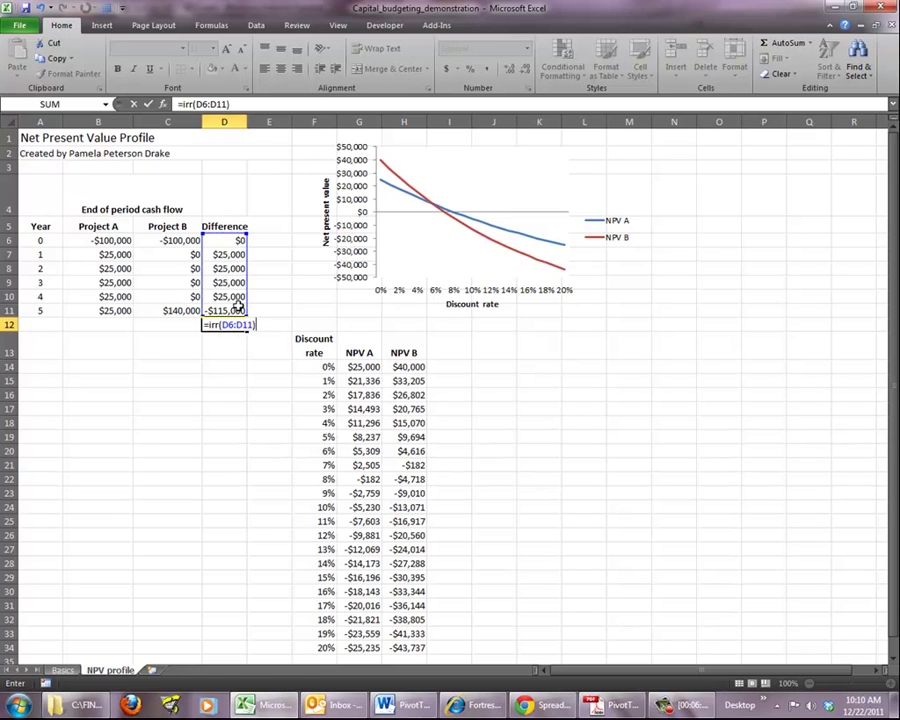
key(Return)
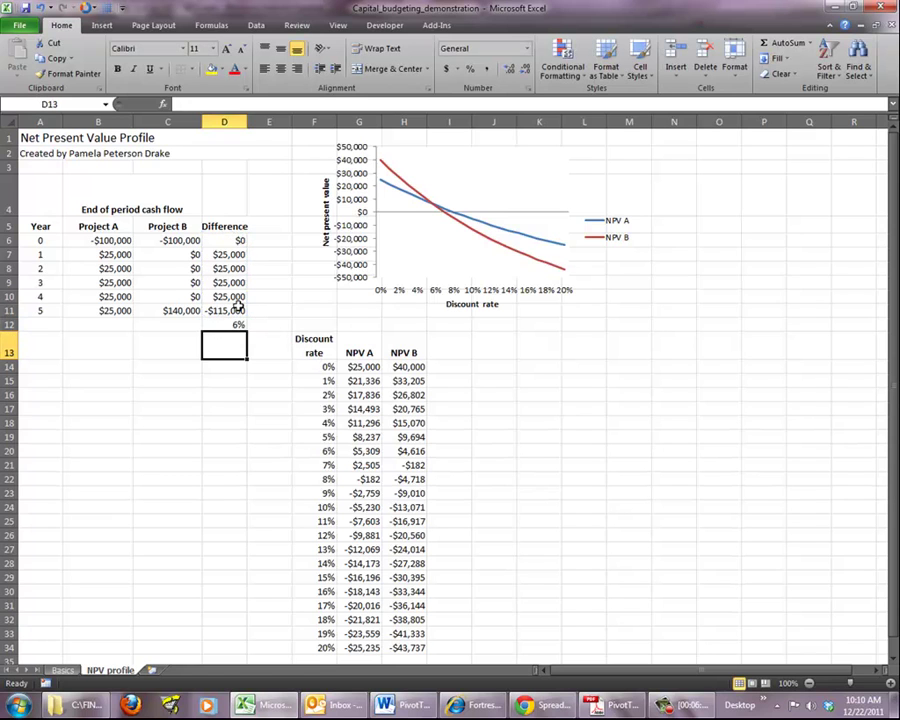
key(Up)
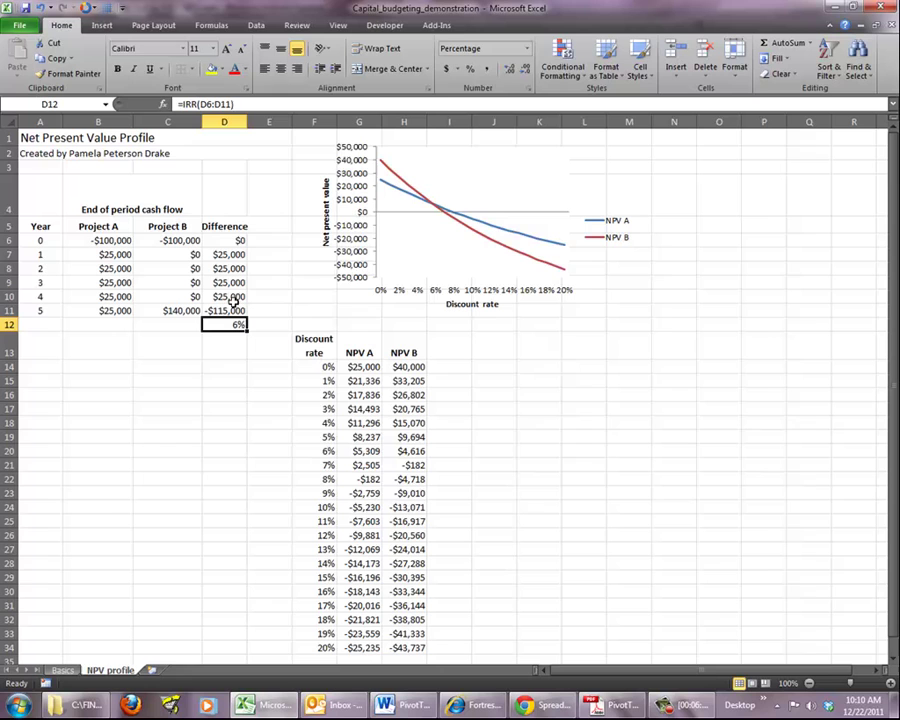
click(510, 69)
mouse_move(431, 207)
click(616, 345)
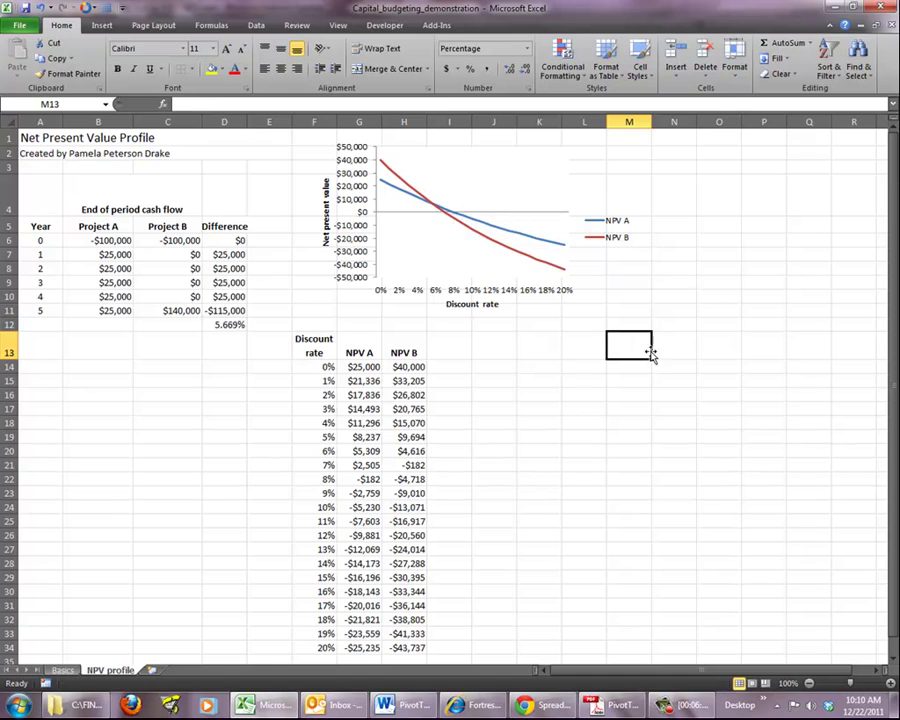
- Uncheck Gridlines in the View ribbon's Show group to clear the sheet background
click(340, 30)
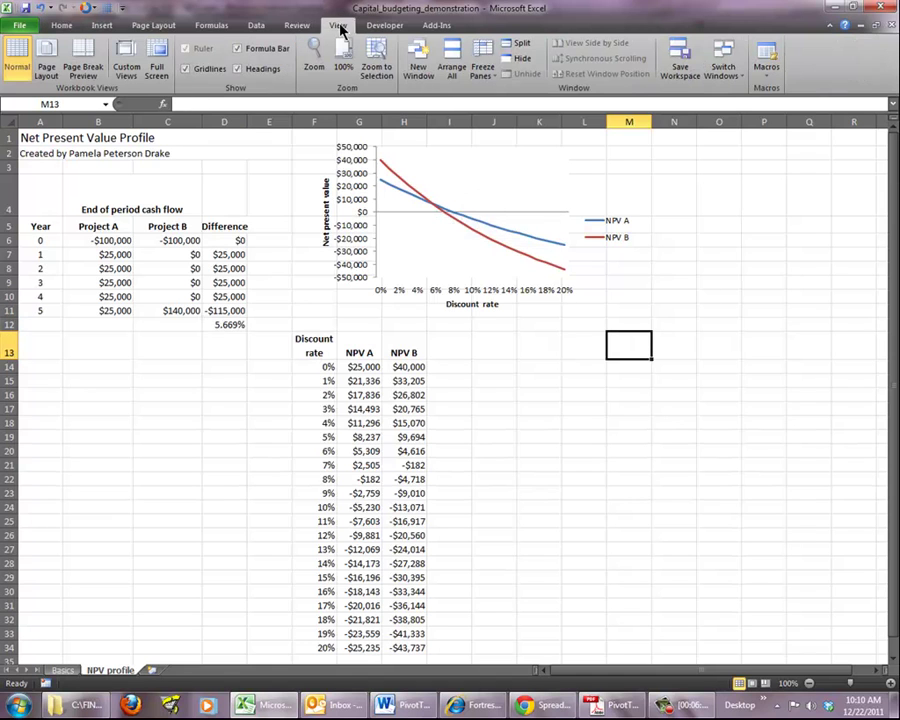
click(186, 68)
key(Up)
key(Right)
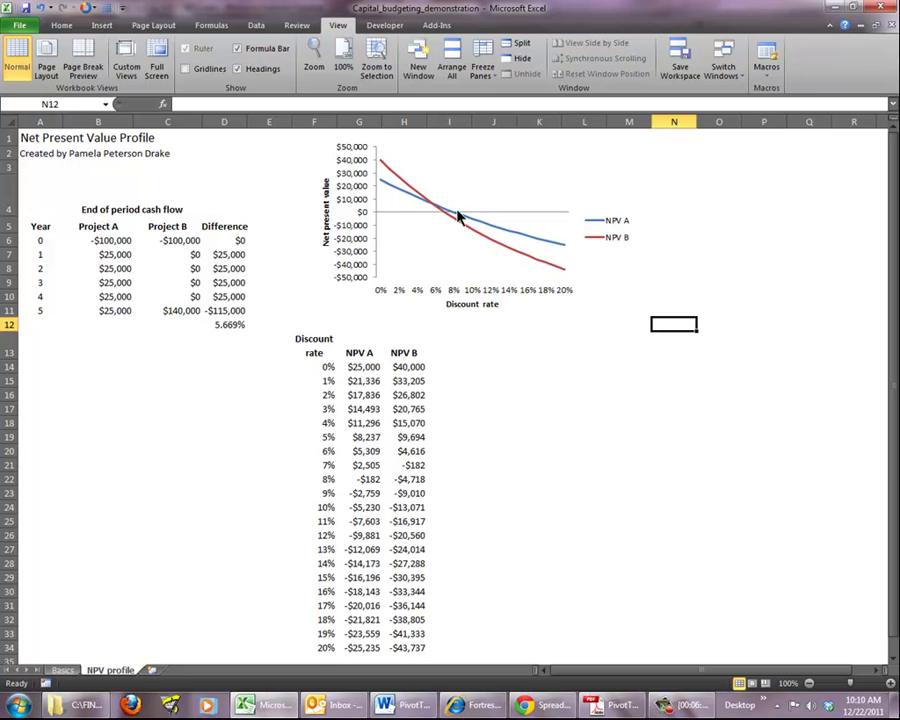
- Enter =IRR(B6:B11) in B13 and show three decimals, giving Project A's IRR of 7.931%
mouse_move(455, 219)
click(176, 339)
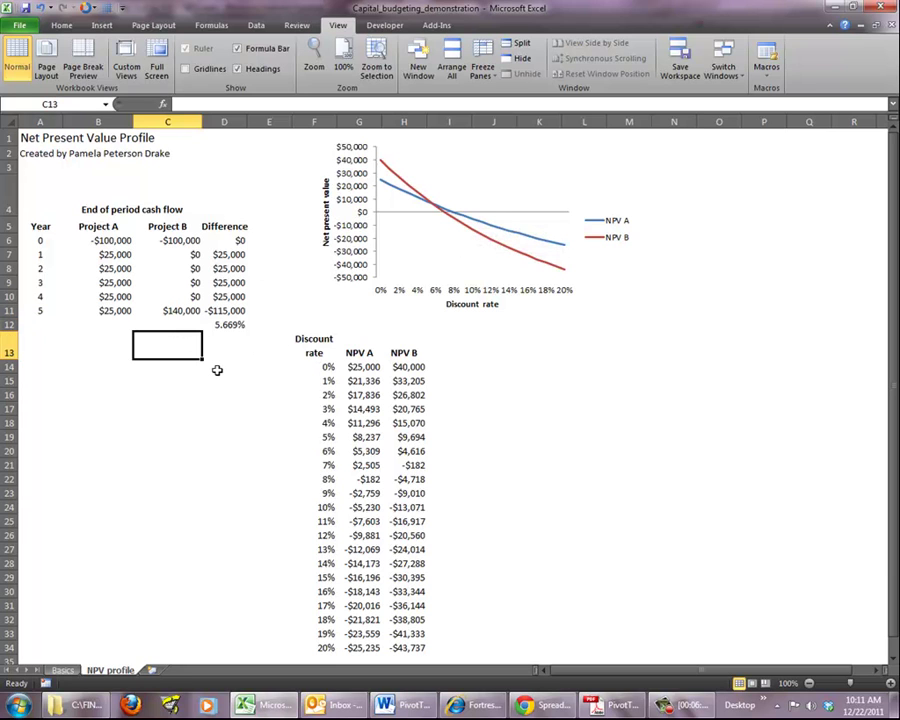
key(Left)
text(=i)
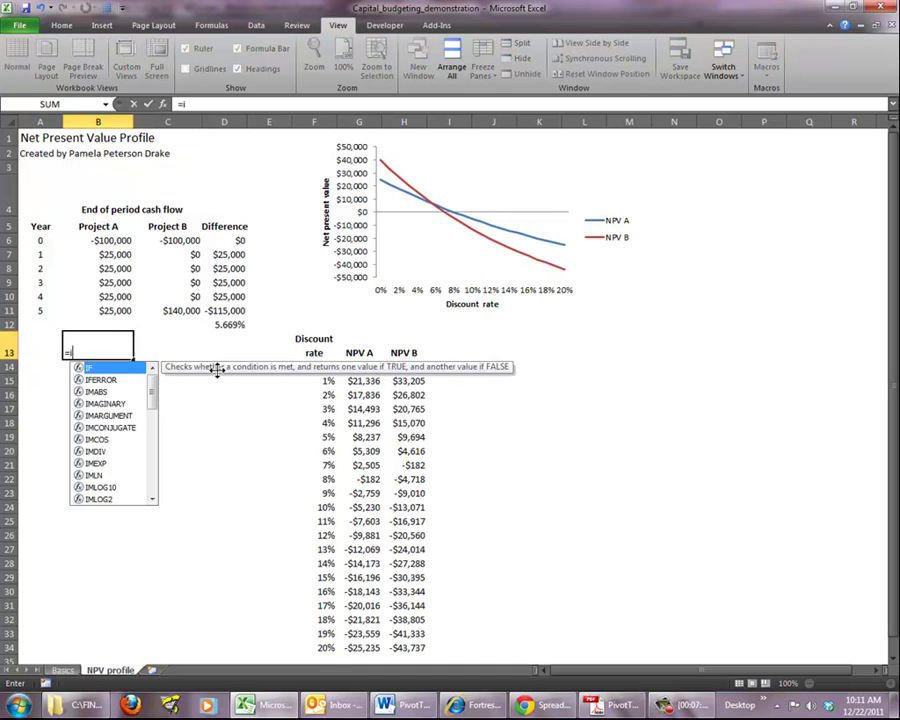
text(rr()
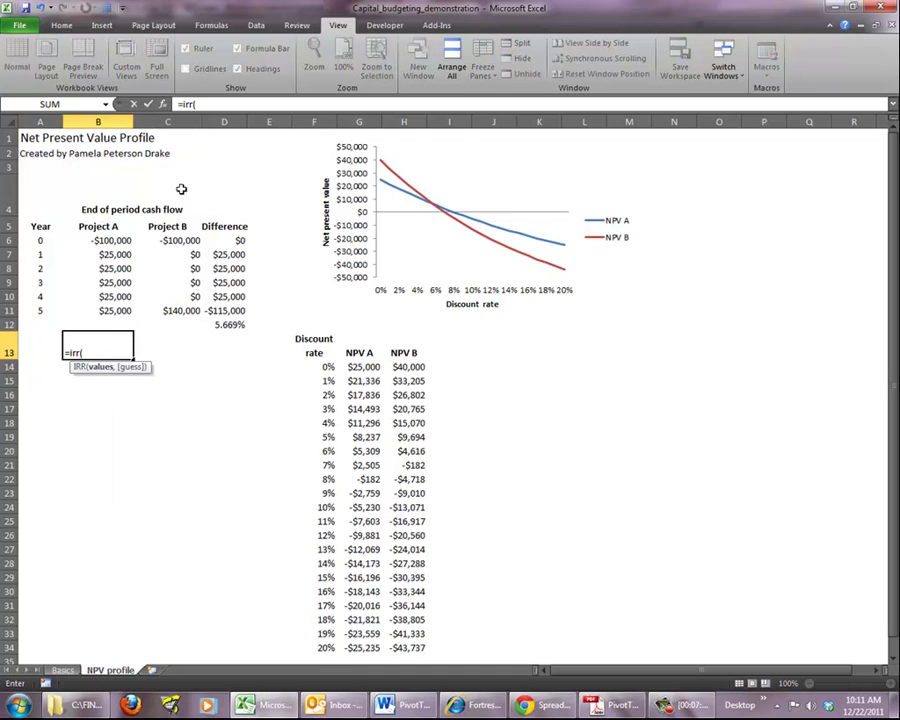
drag(110, 241, 117, 304)
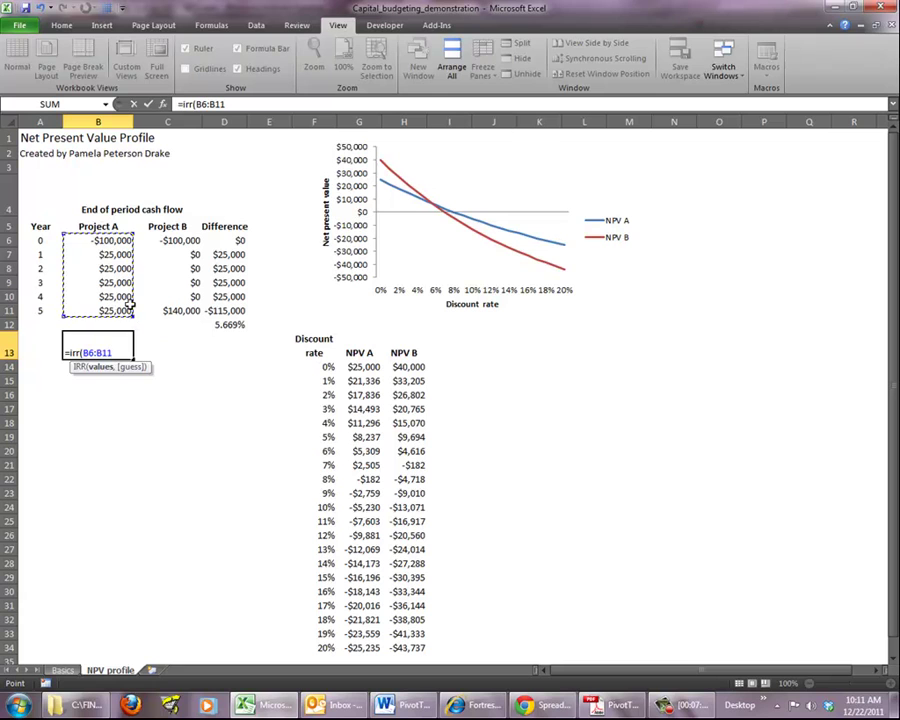
text())
key(Return)
key(Up)
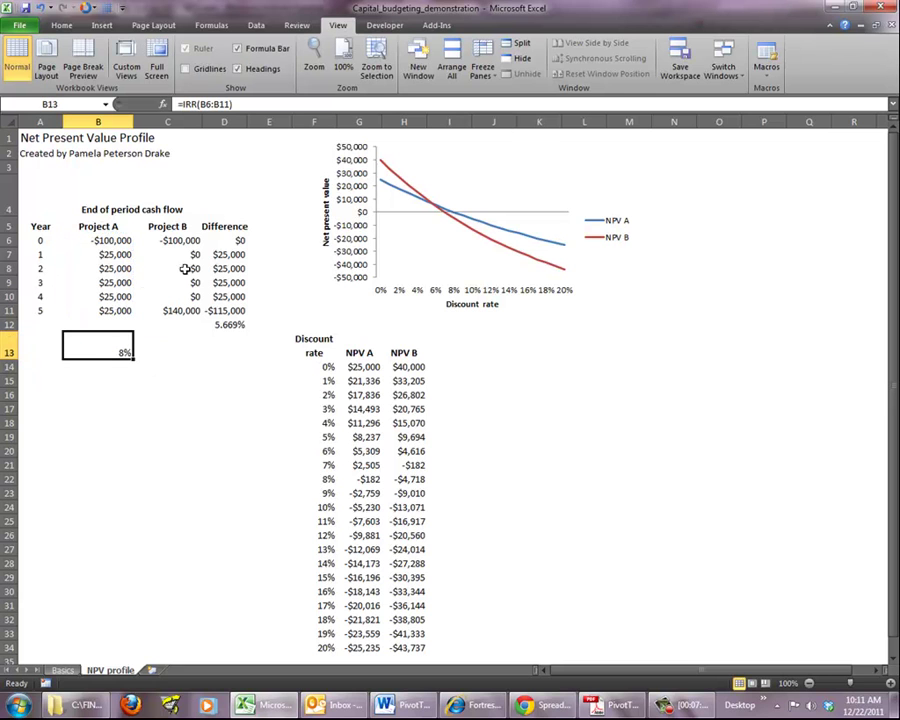
click(61, 25)
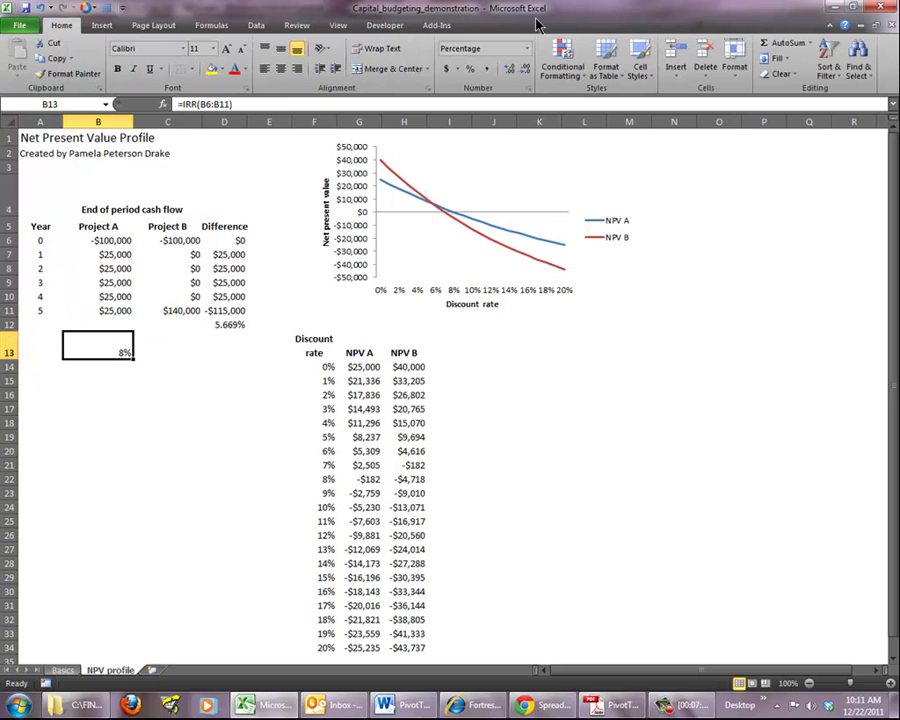
click(509, 70)
click(509, 70)
click(509, 70)
- Copy the IRR formula into C13 to get Project B's IRR of 6.961%
key(ctrl+c)
key(Right)
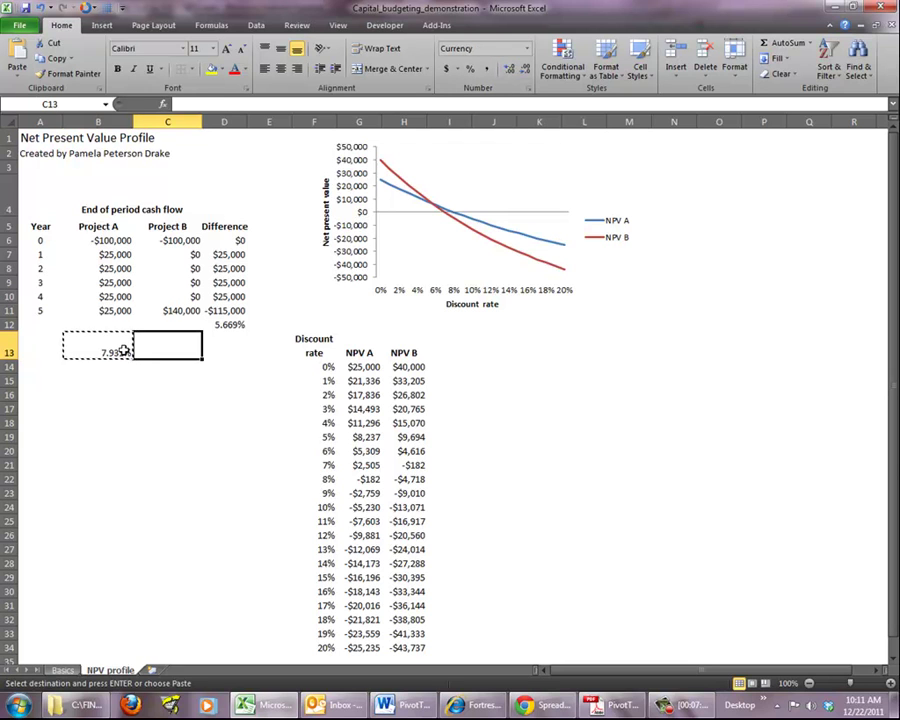
key(ctrl+v)
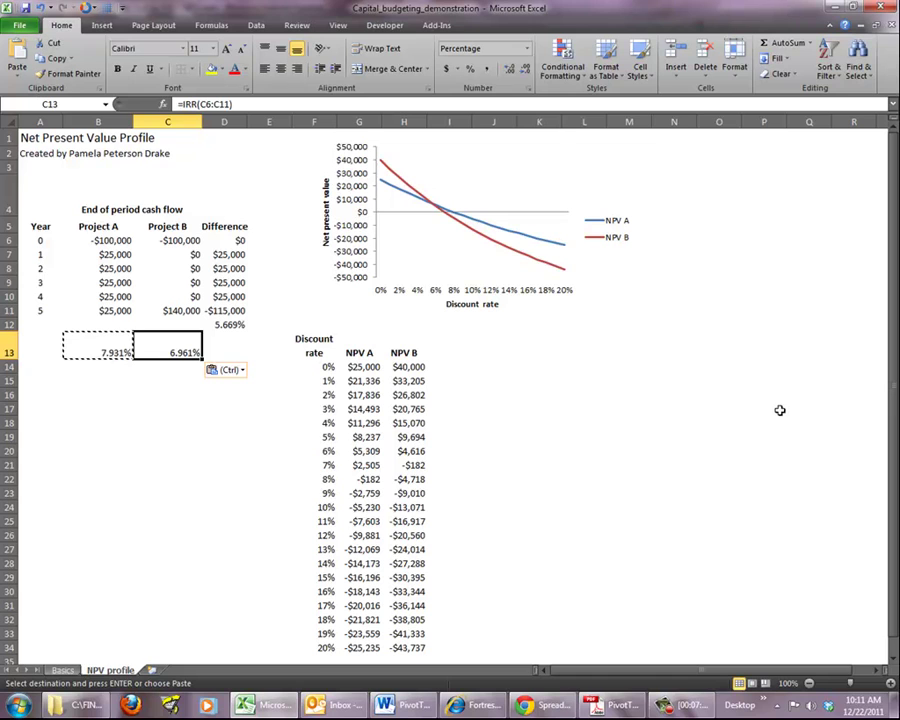
click(110, 382)
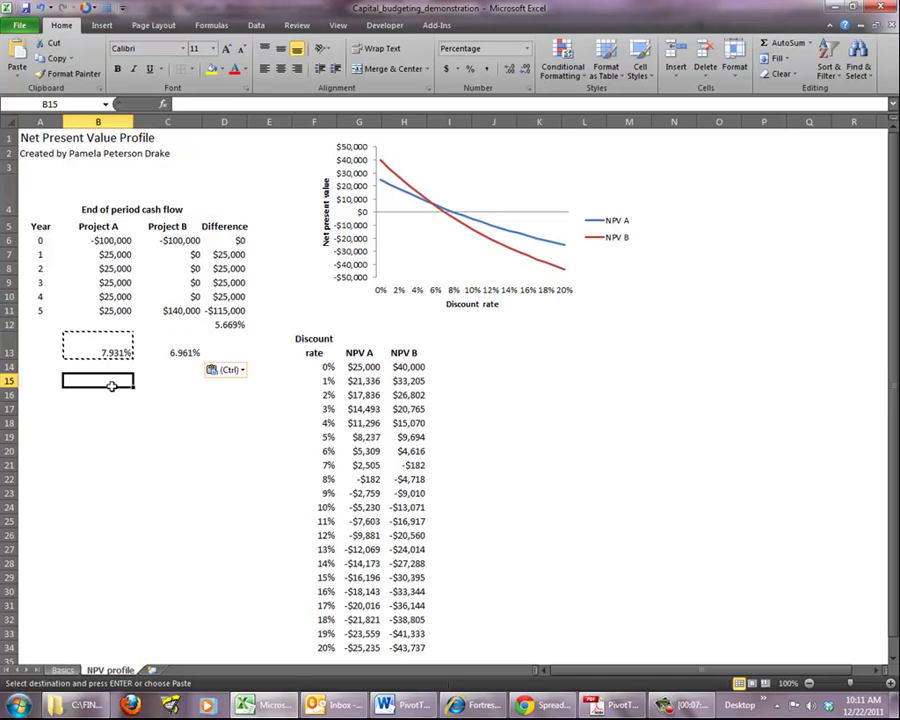
click(457, 215)
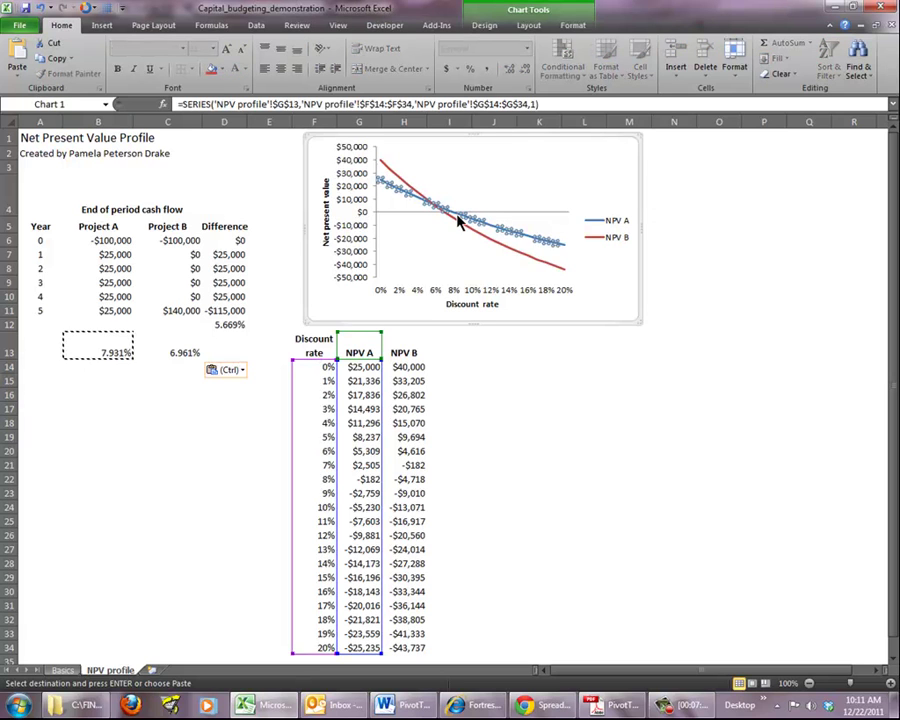
click(719, 253)
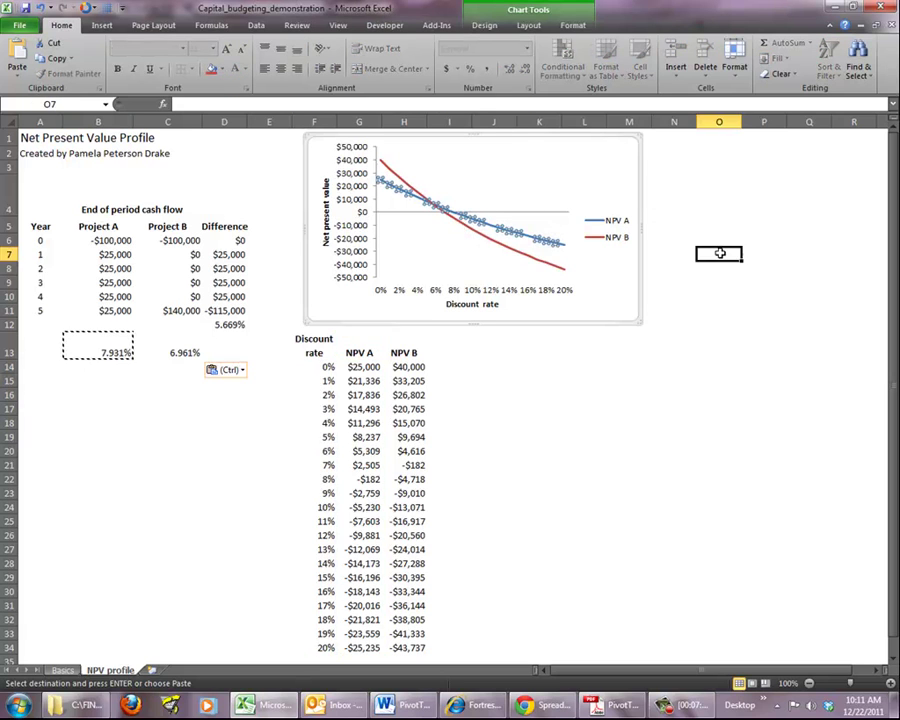